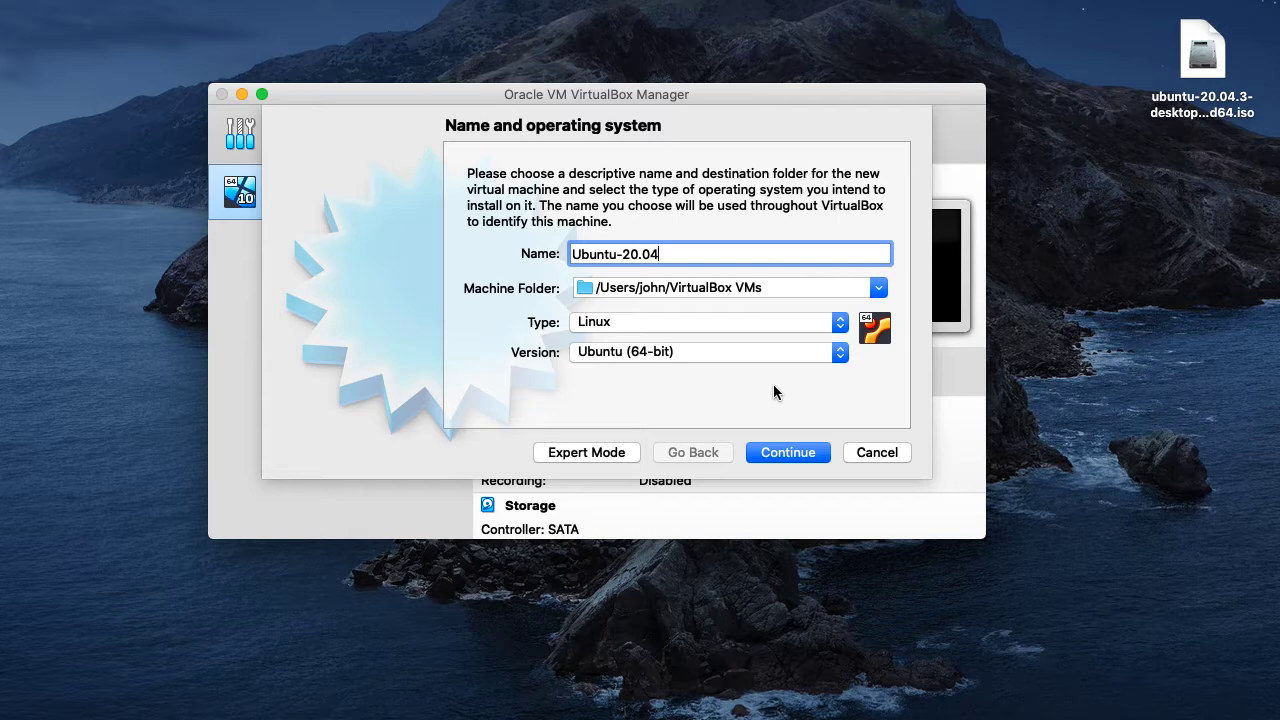
- Accept the name Ubuntu-20.04 with type Linux, Ubuntu (64-bit), and set the new virtual machine's memory size to 2048 MB
click(788, 453)
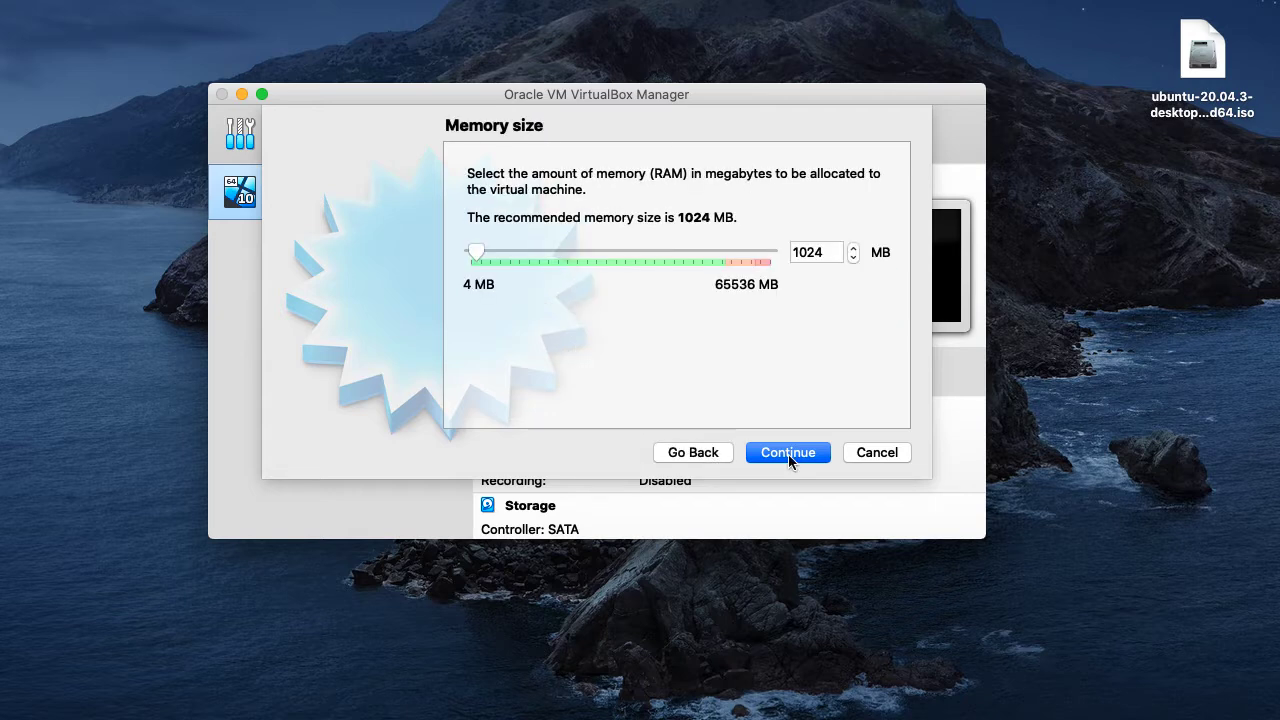
double_click(804, 257)
text(2048)
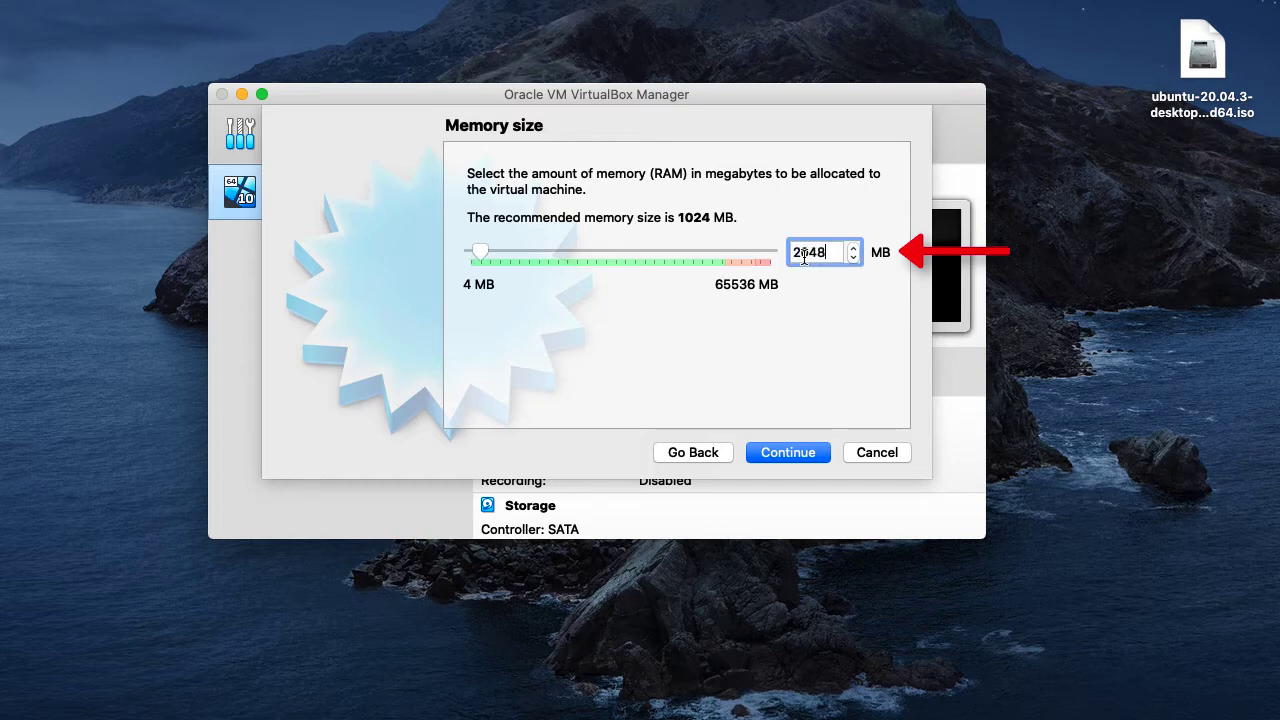
click(786, 457)
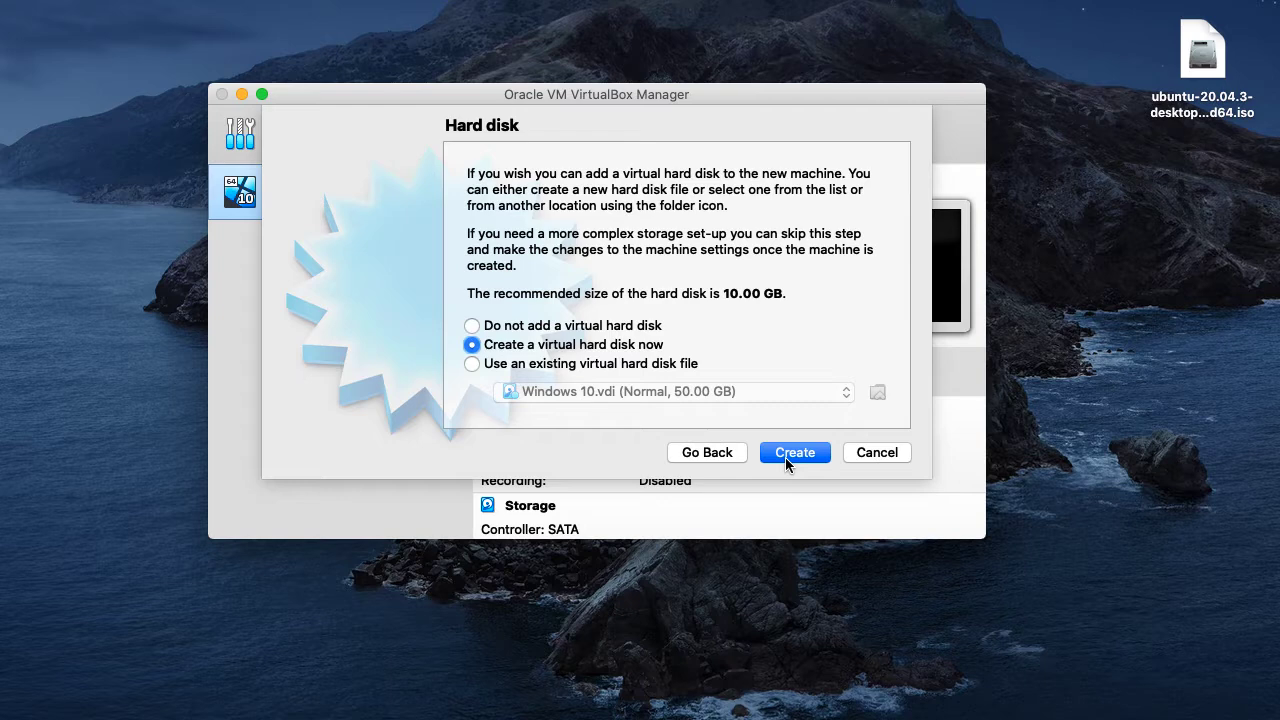
- Create a dynamically allocated VDI virtual hard disk of 10.00 GB for the machine at the proposed file location
click(786, 457)
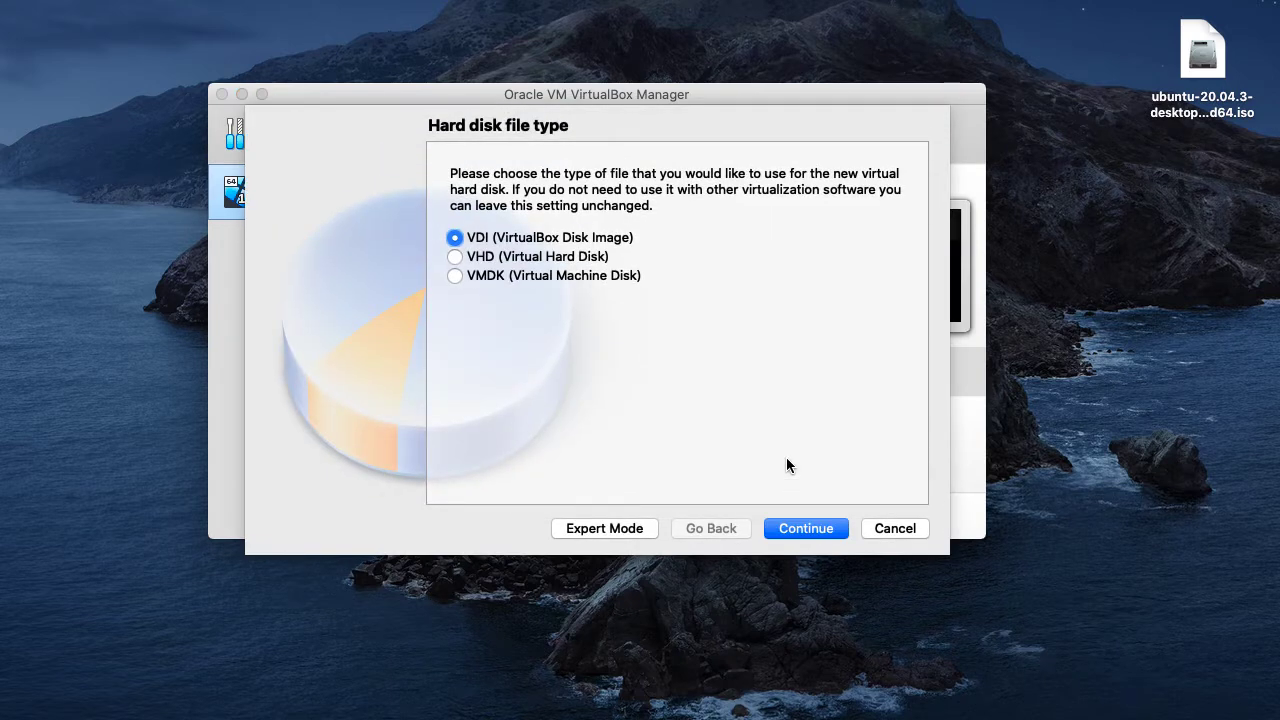
click(823, 531)
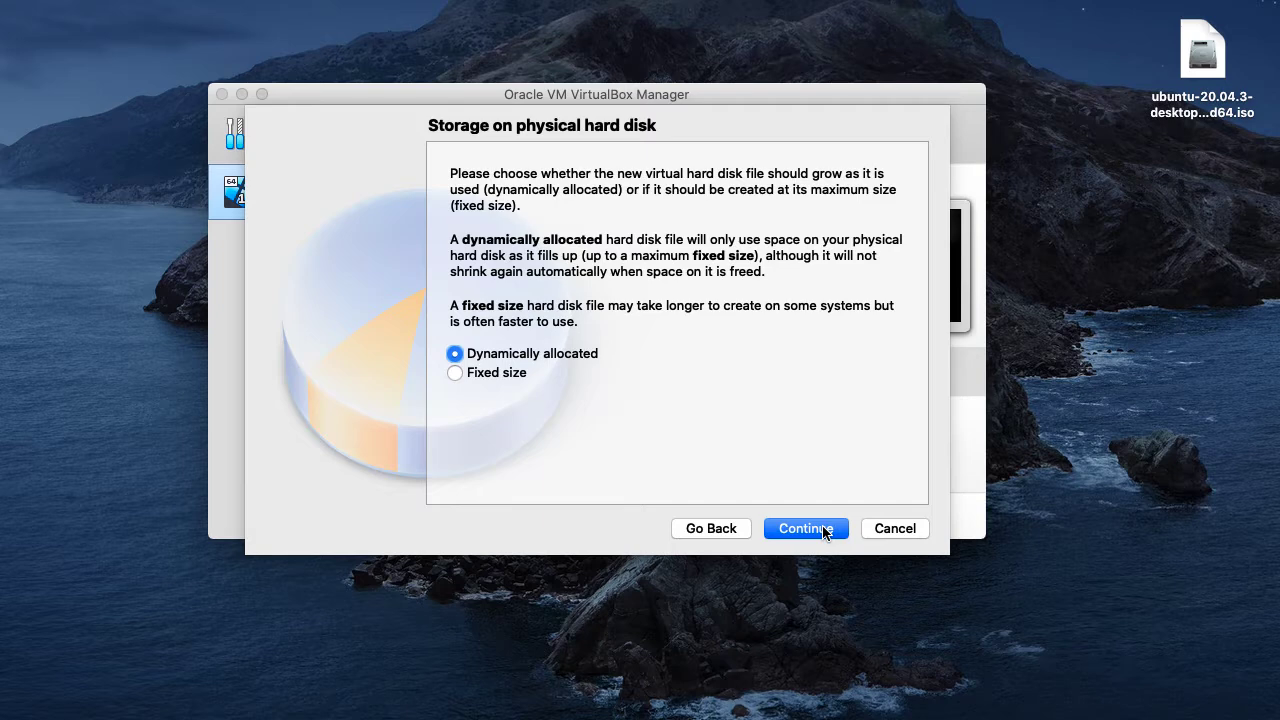
click(823, 531)
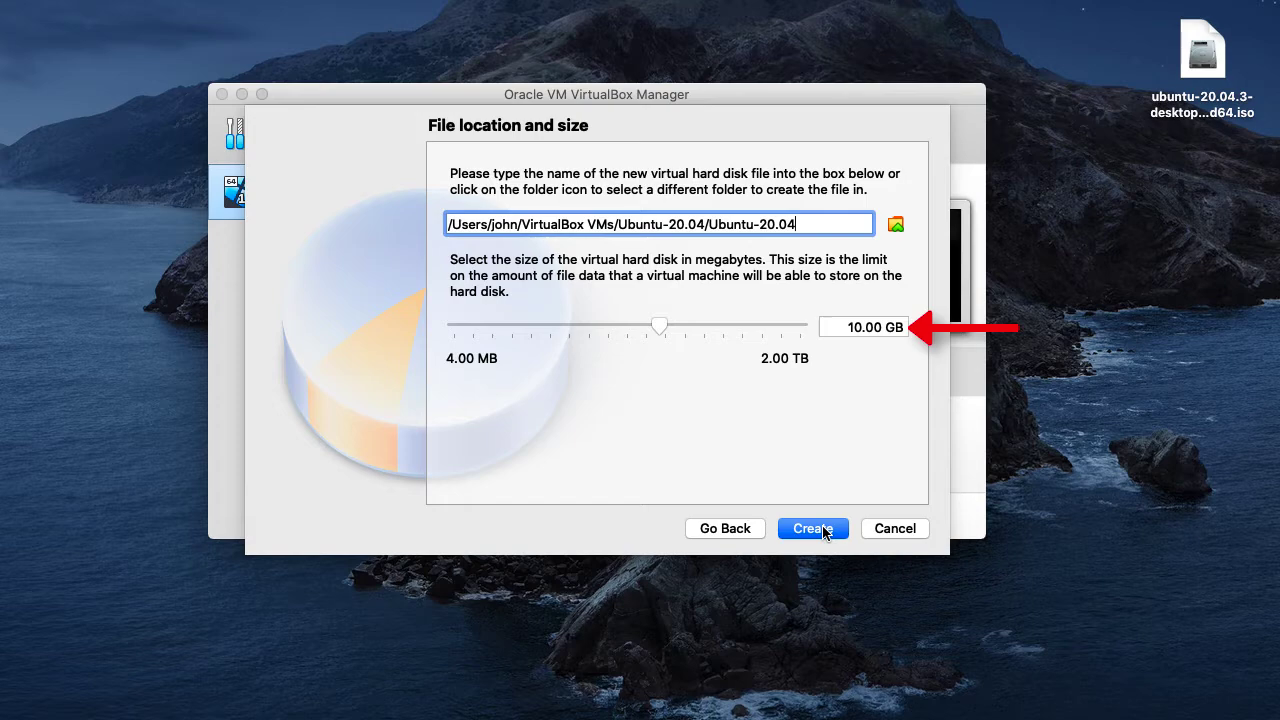
click(823, 531)
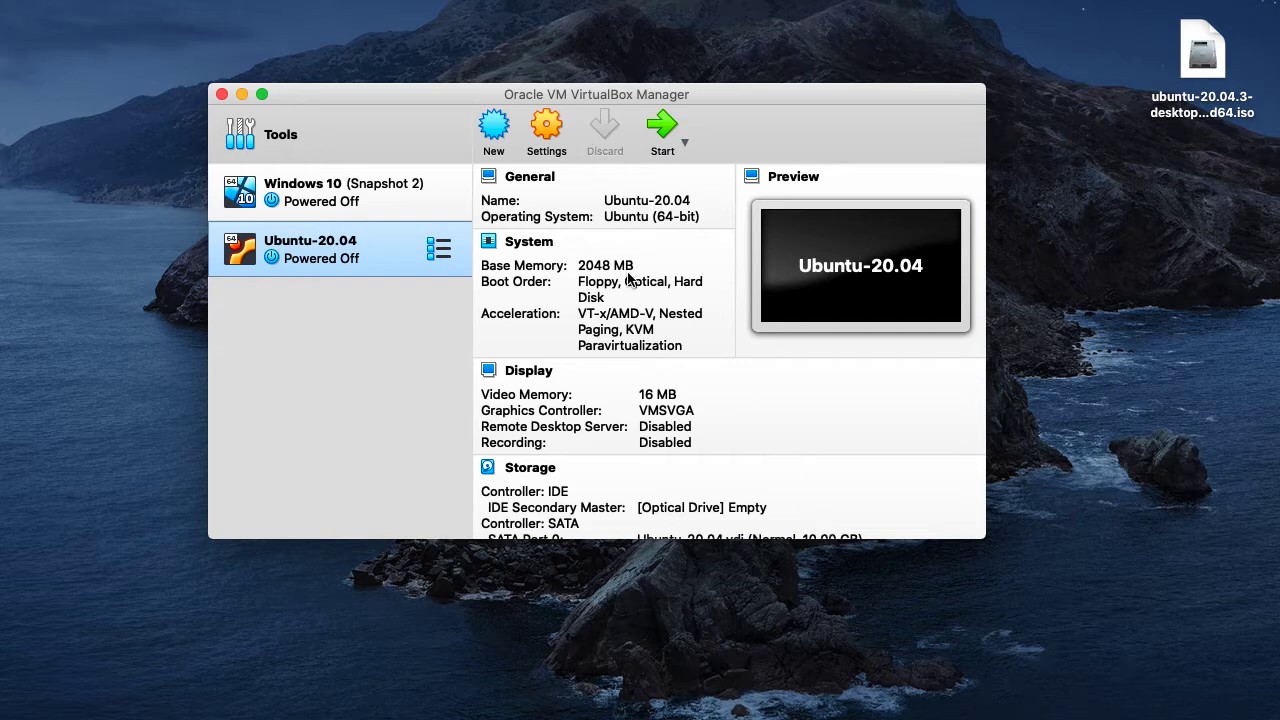
click(438, 262)
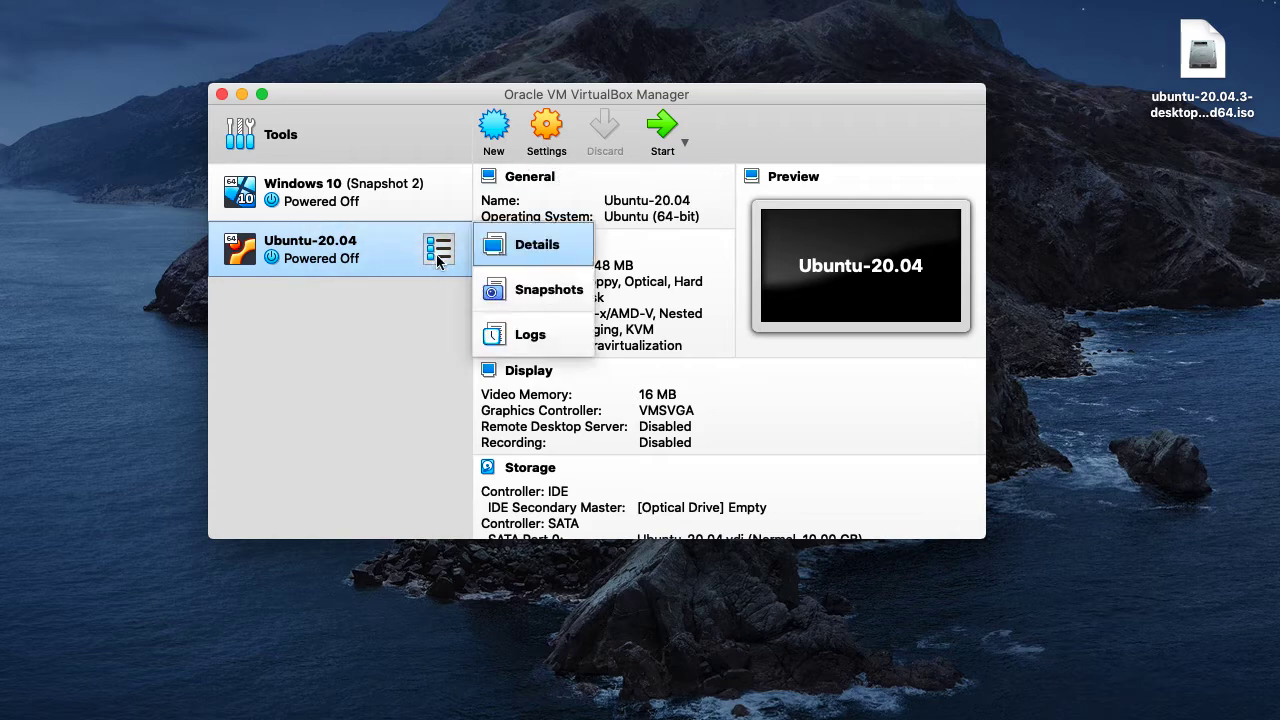
click(438, 260)
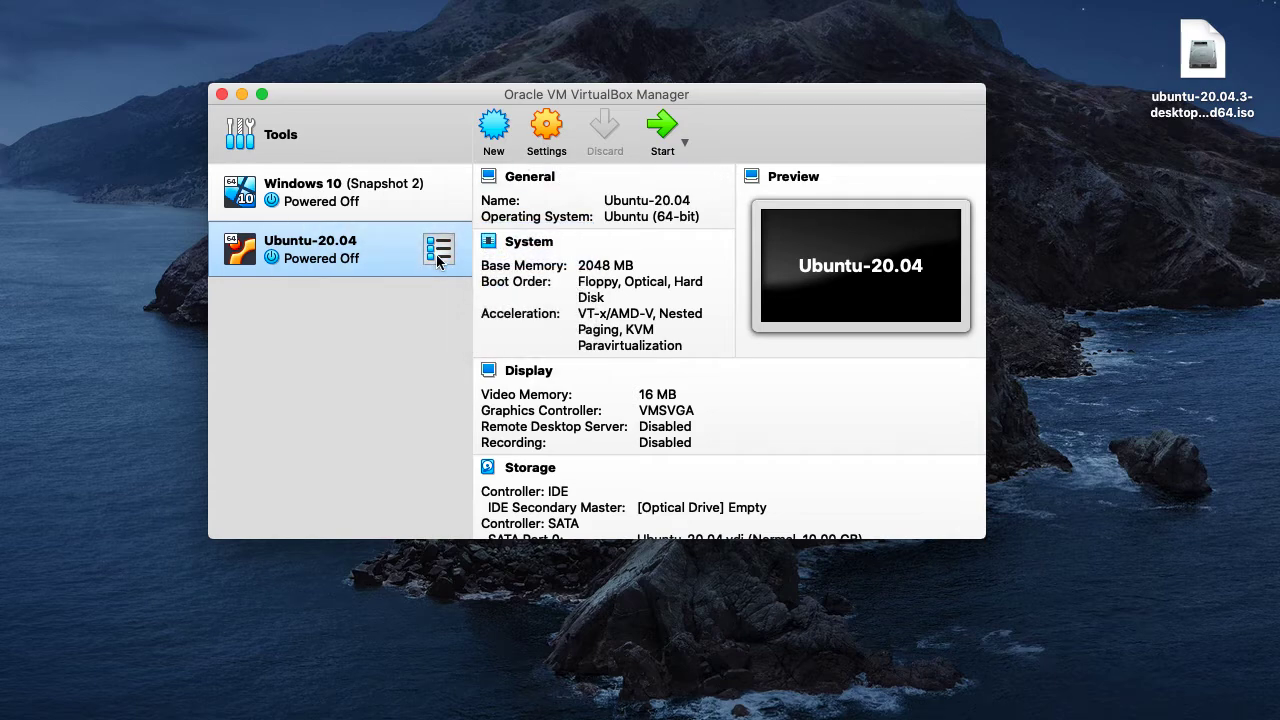
- Attach ubuntu-20.04.3-desktop-amd64.iso from the Desktop to the empty IDE optical drive in the machine's storage settings
click(560, 135)
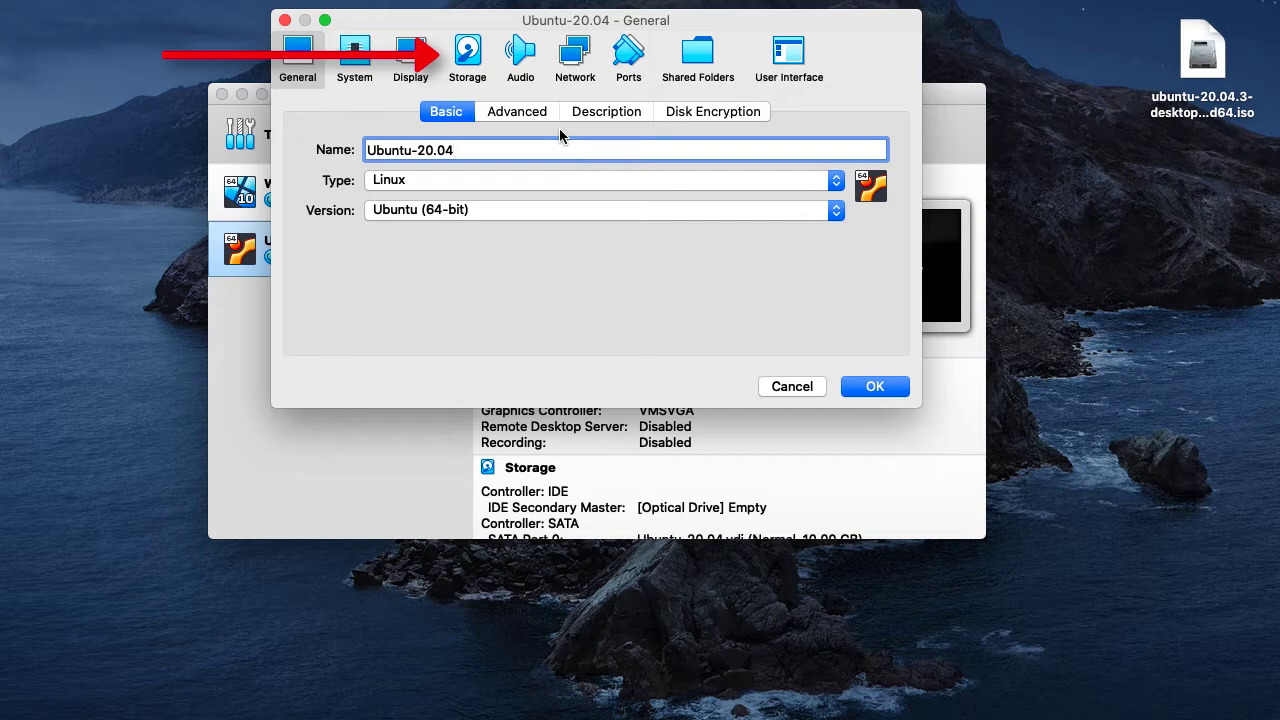
click(476, 67)
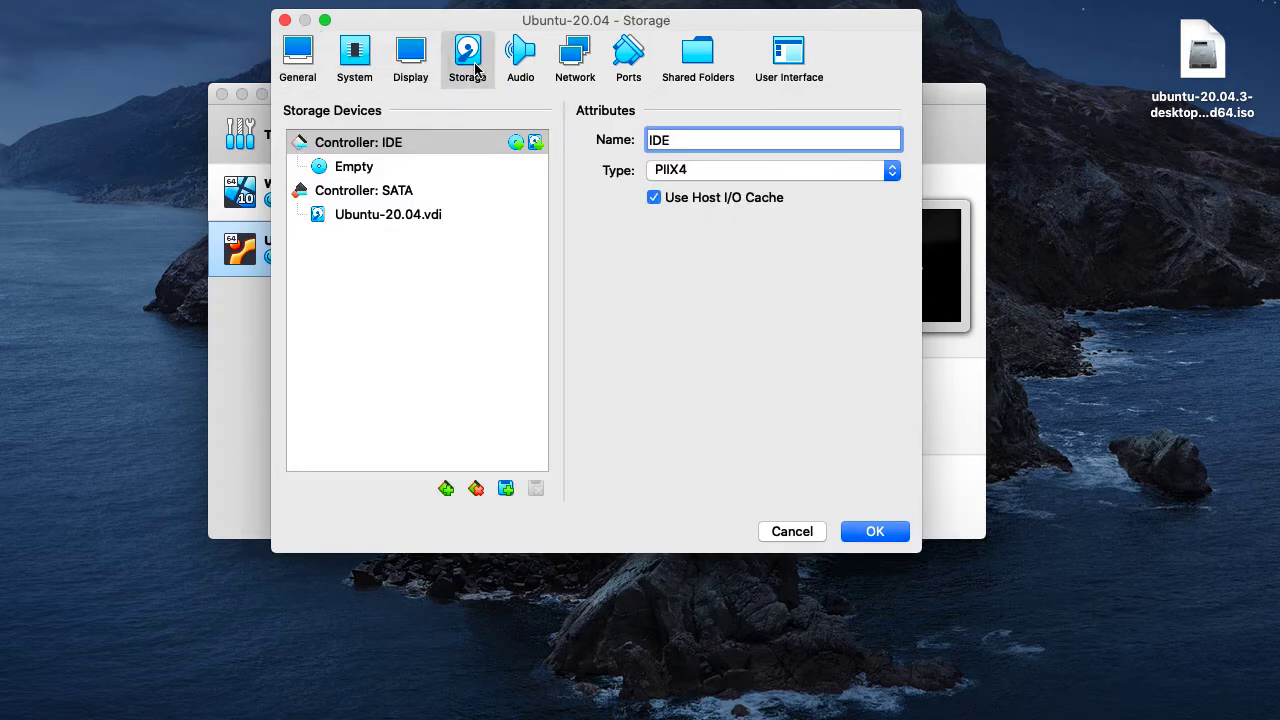
click(403, 173)
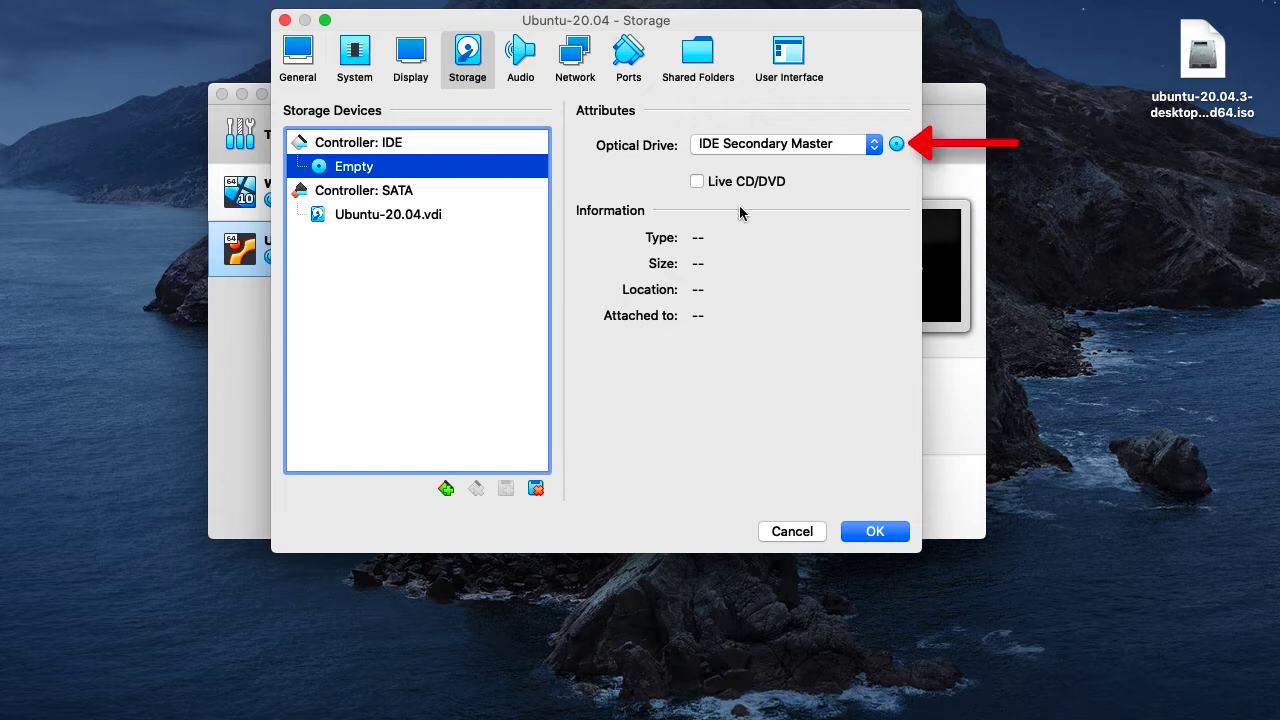
click(896, 146)
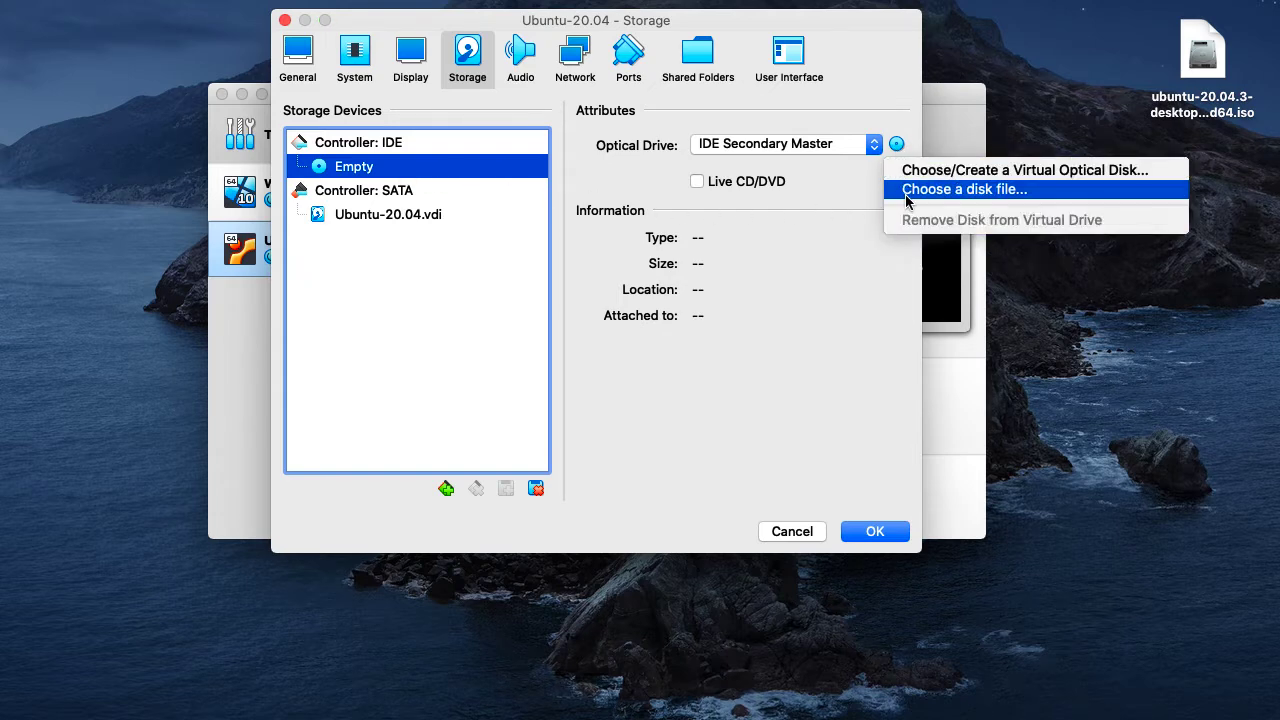
click(907, 192)
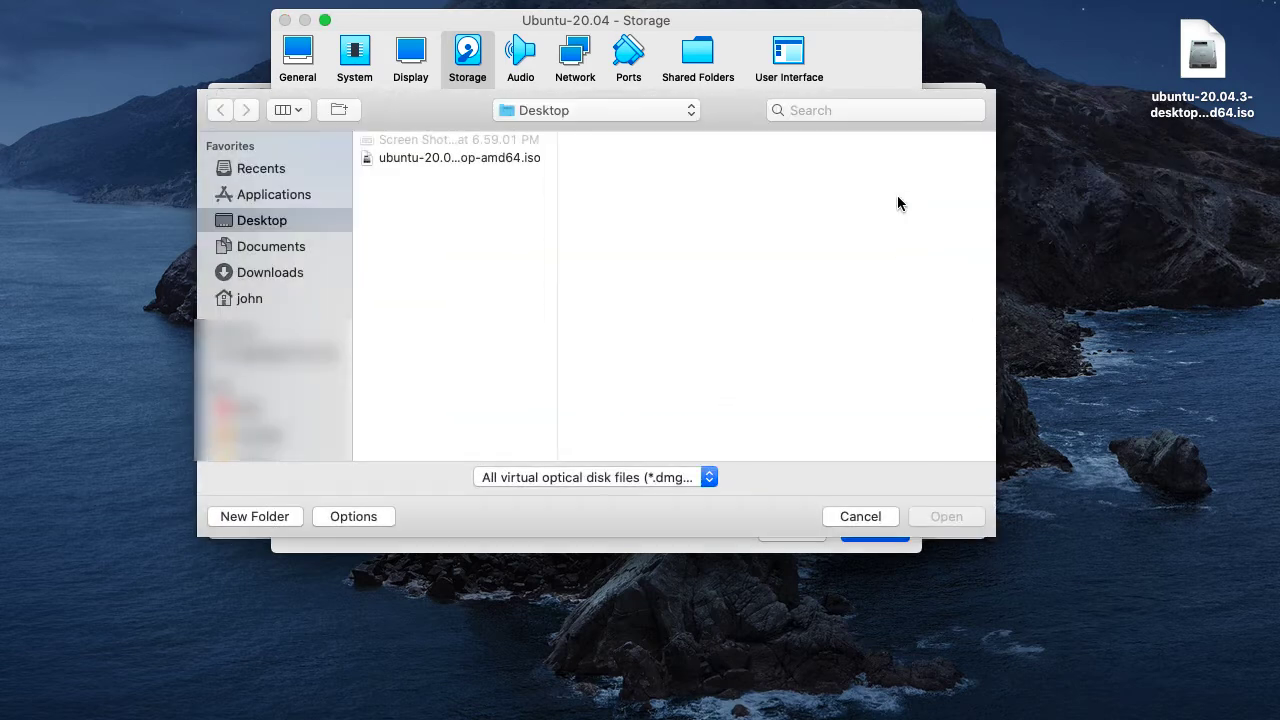
click(428, 160)
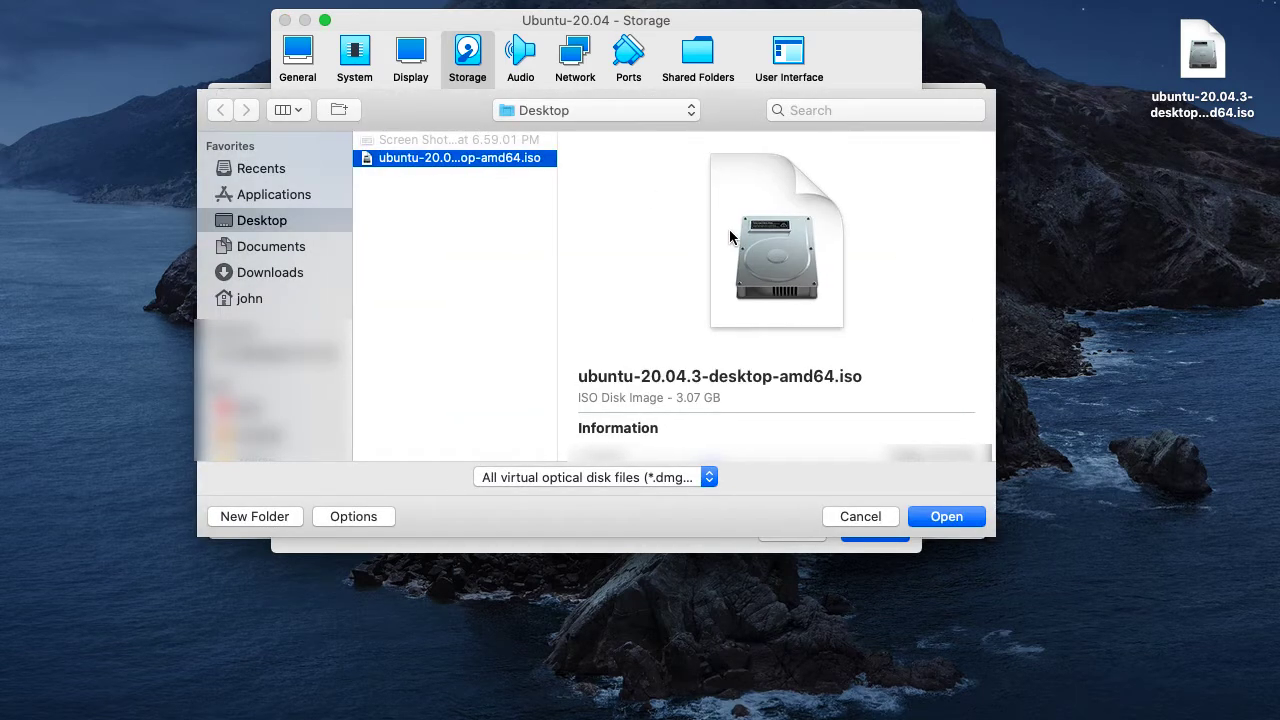
click(957, 519)
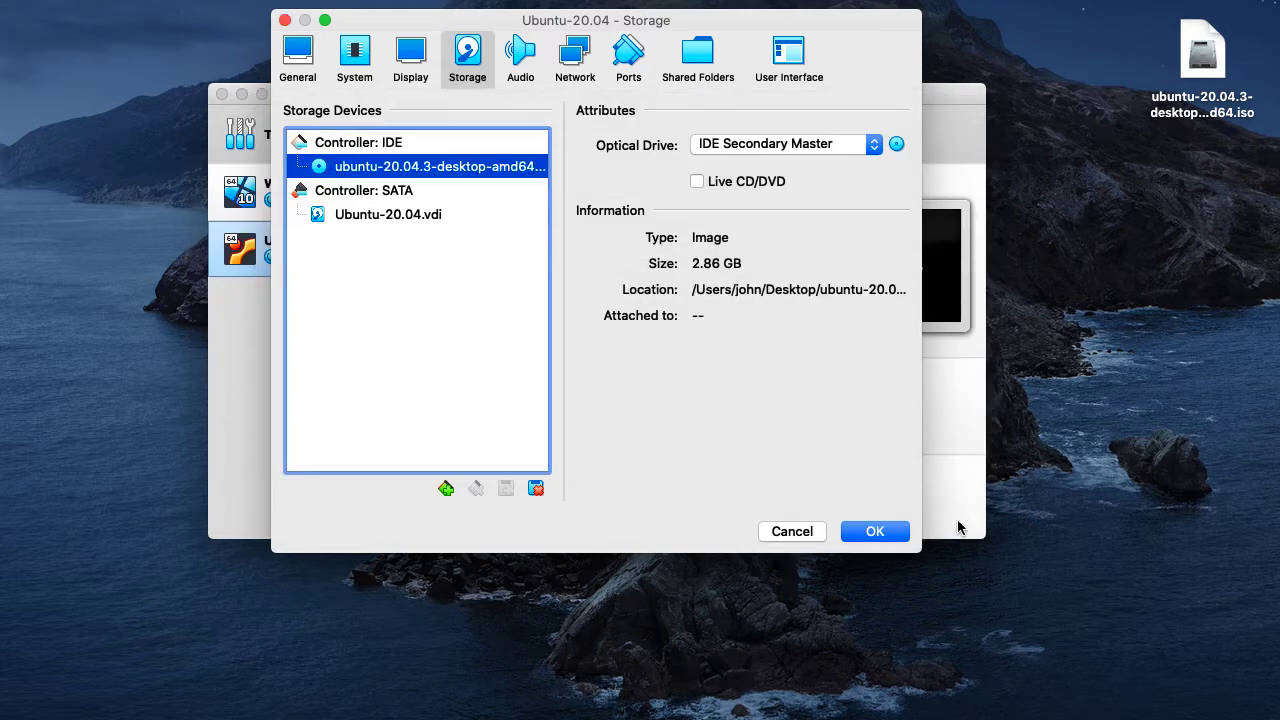
click(878, 533)
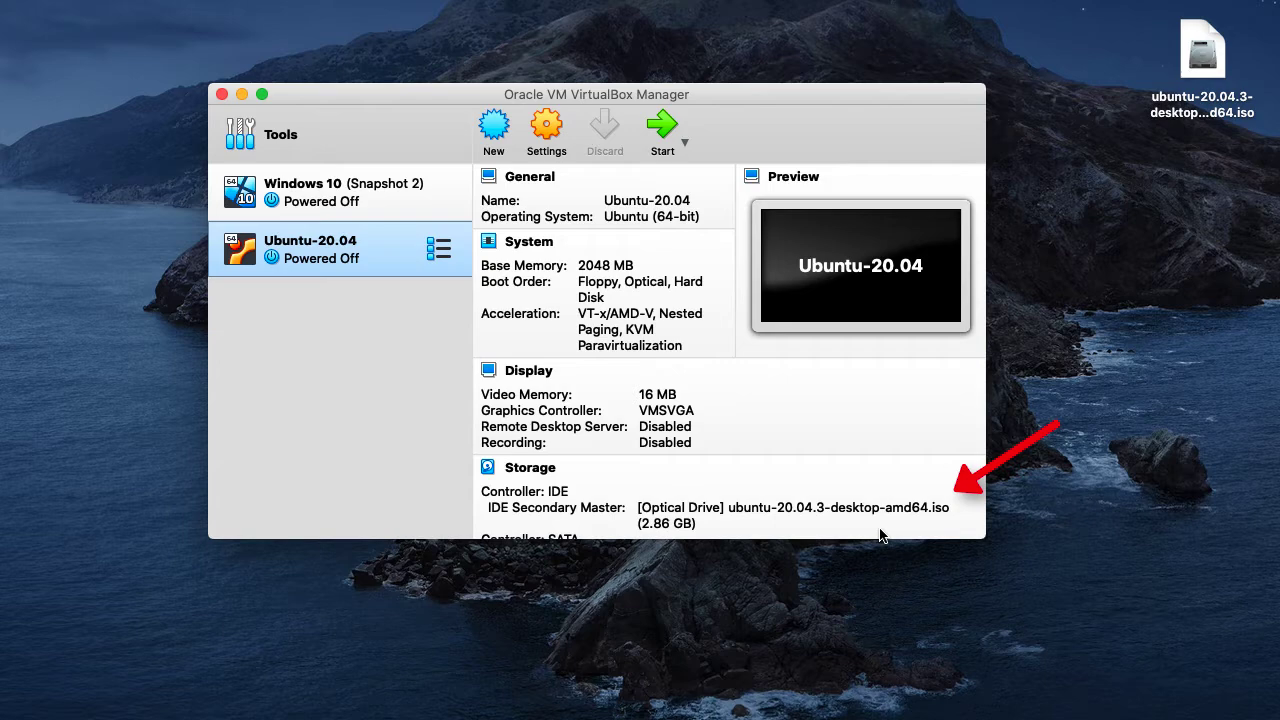
- Start the Ubuntu-20.04 machine with ubuntu-20.04.3-desktop-amd64.iso as the start-up disk
click(666, 130)
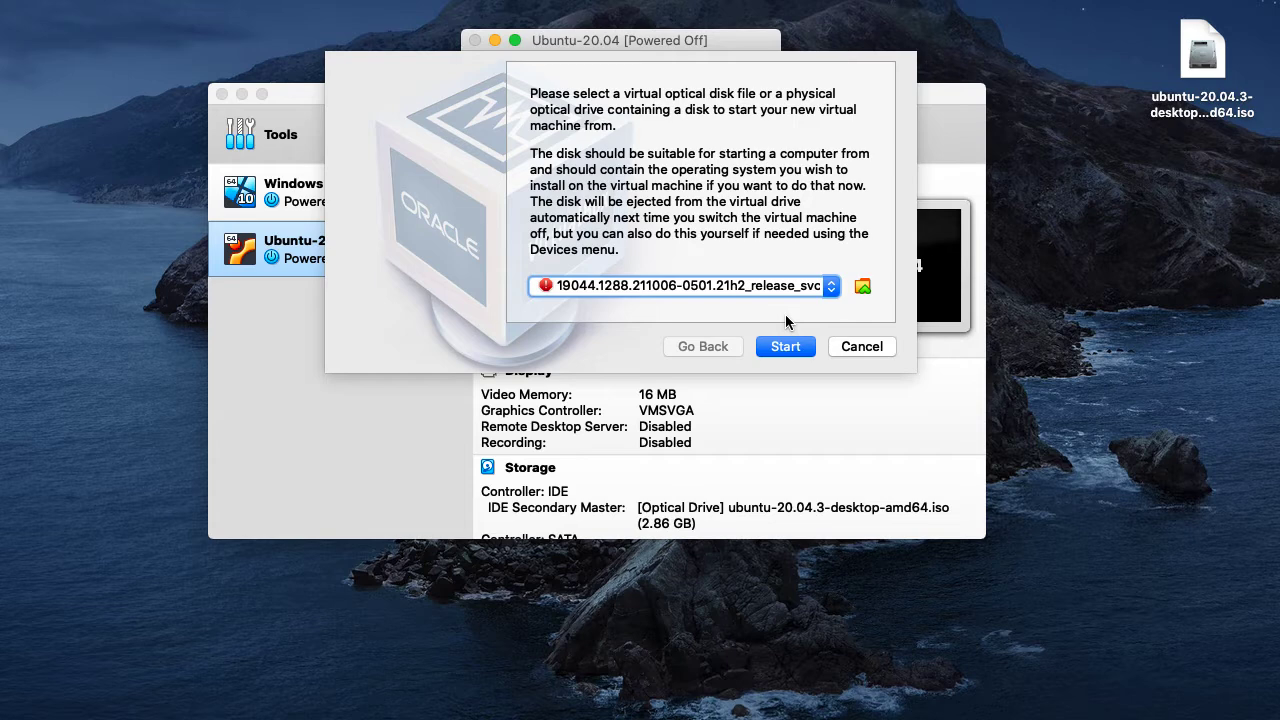
click(786, 288)
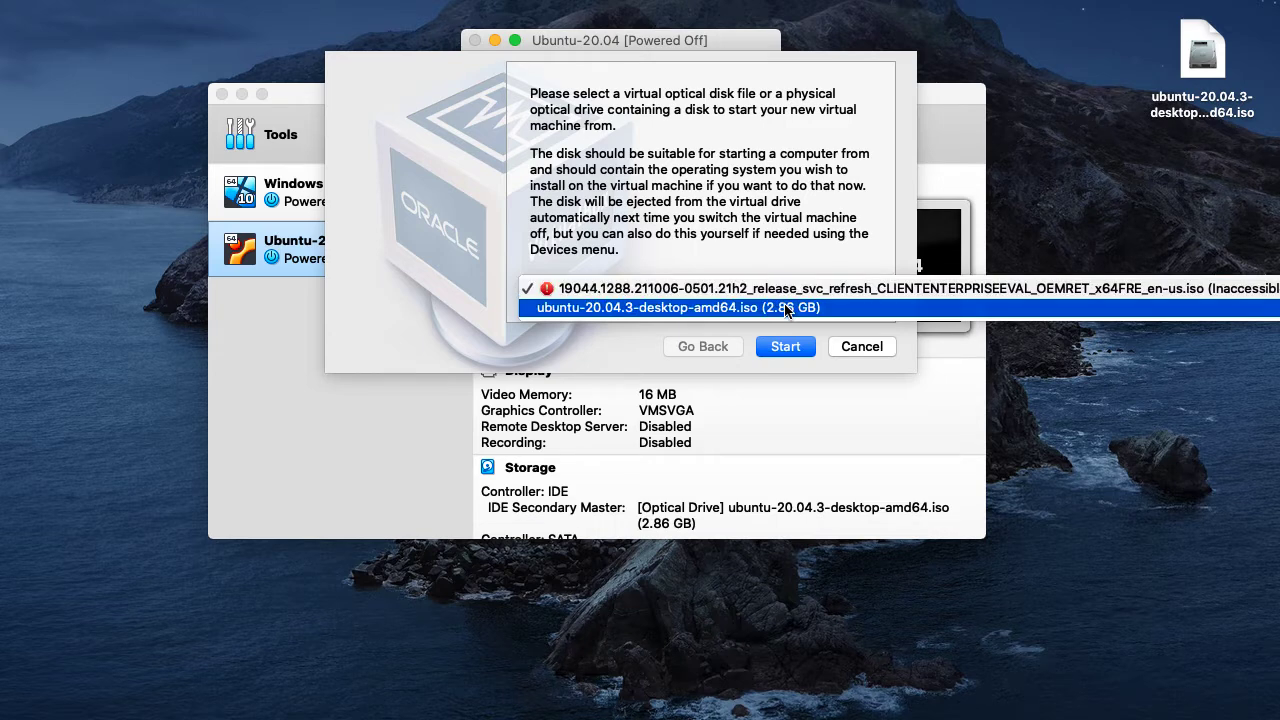
click(786, 308)
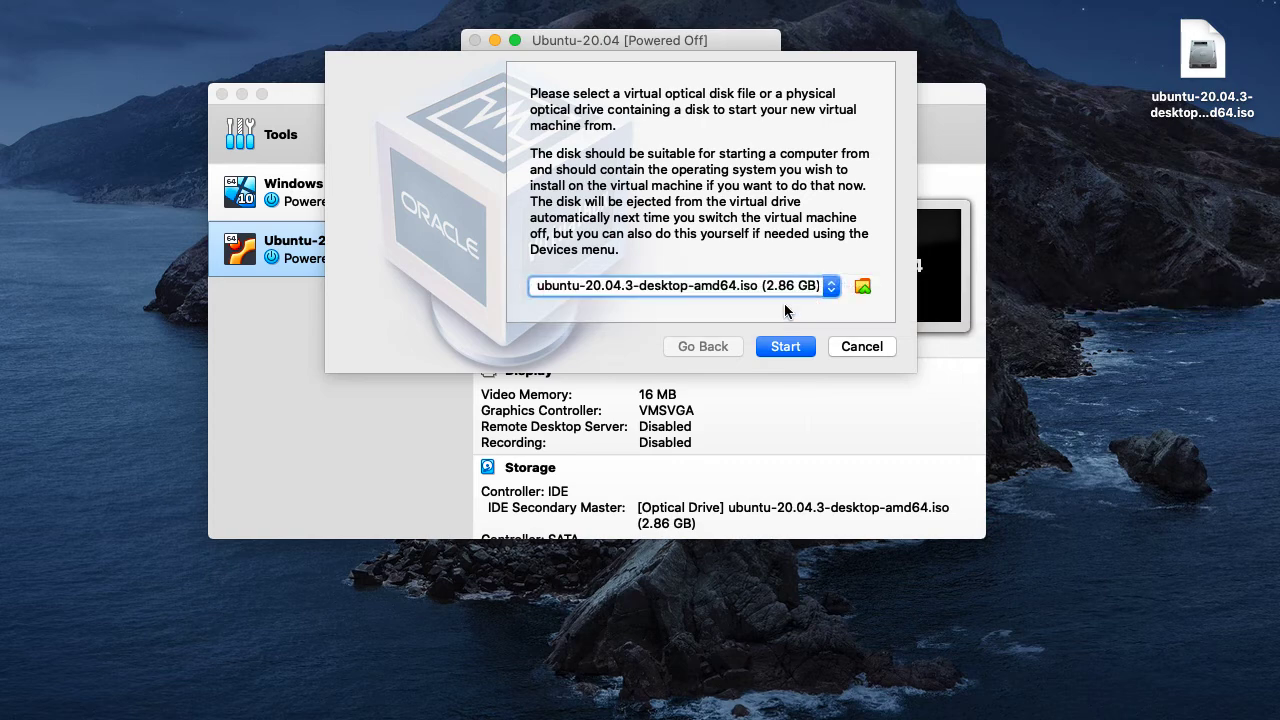
click(786, 346)
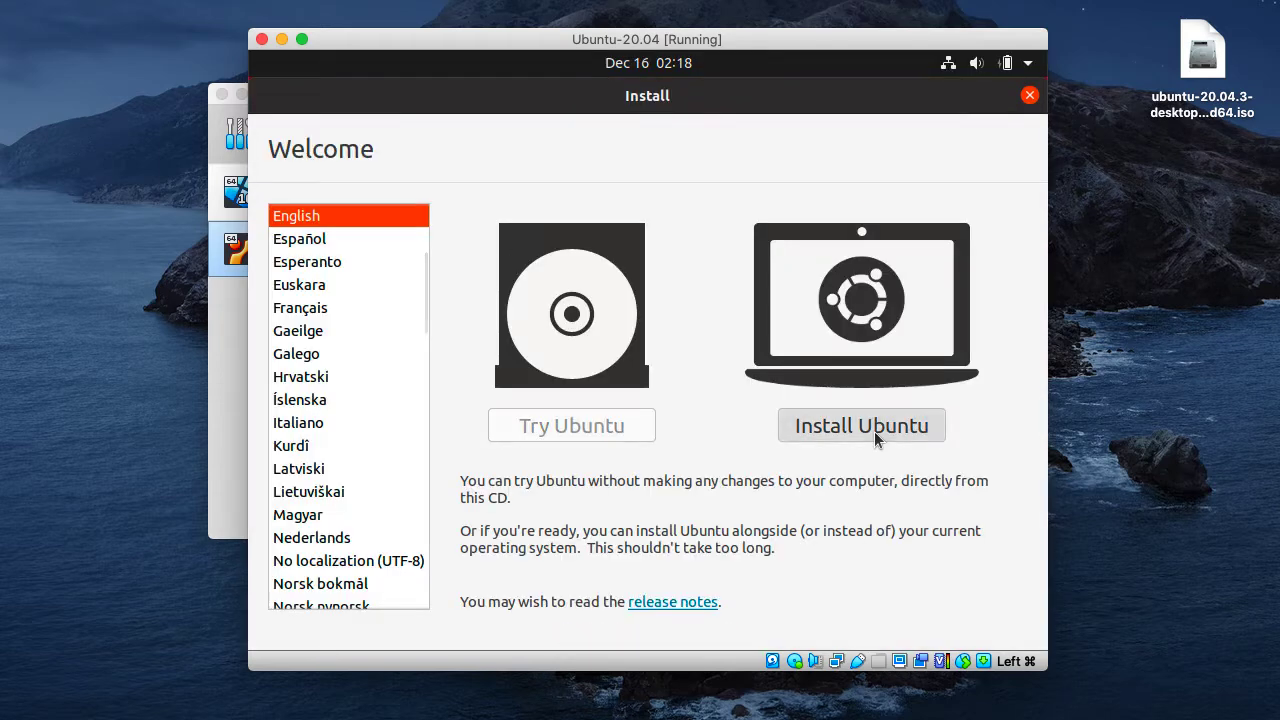
- Begin installing Ubuntu with the English (US) keyboard layout and Normal installation, turning off downloading updates while installing
click(874, 431)
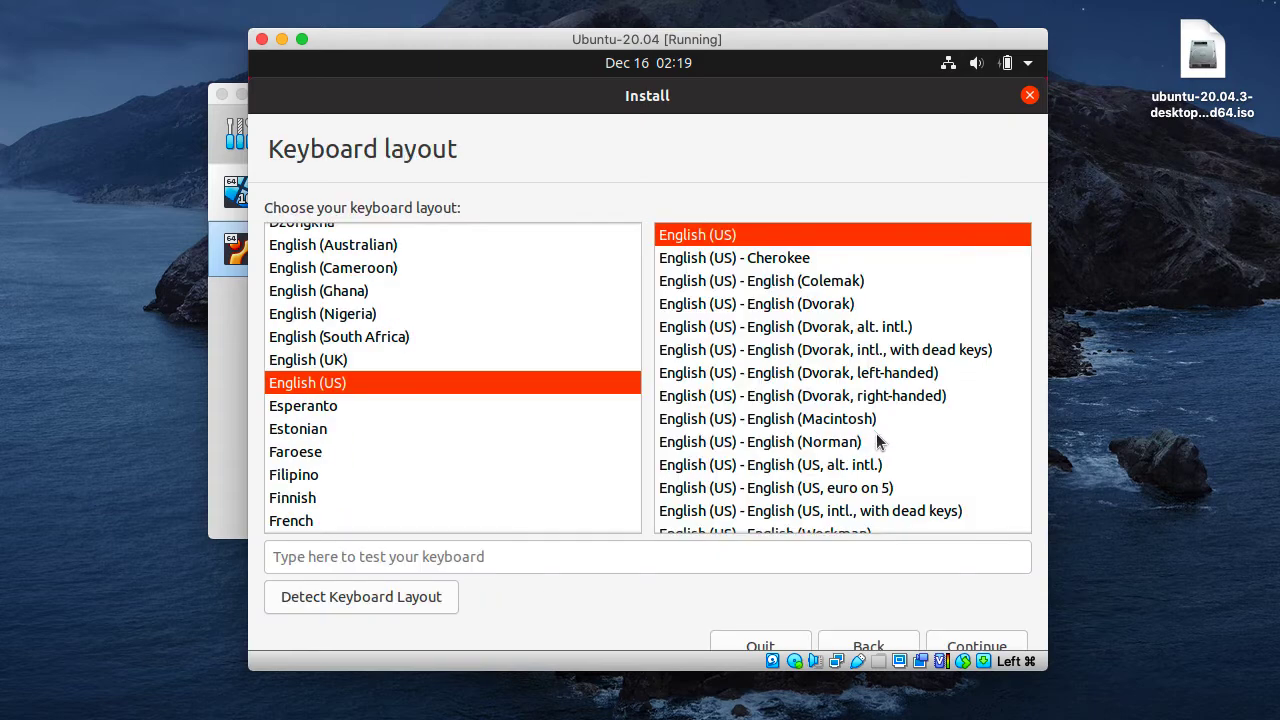
click(985, 644)
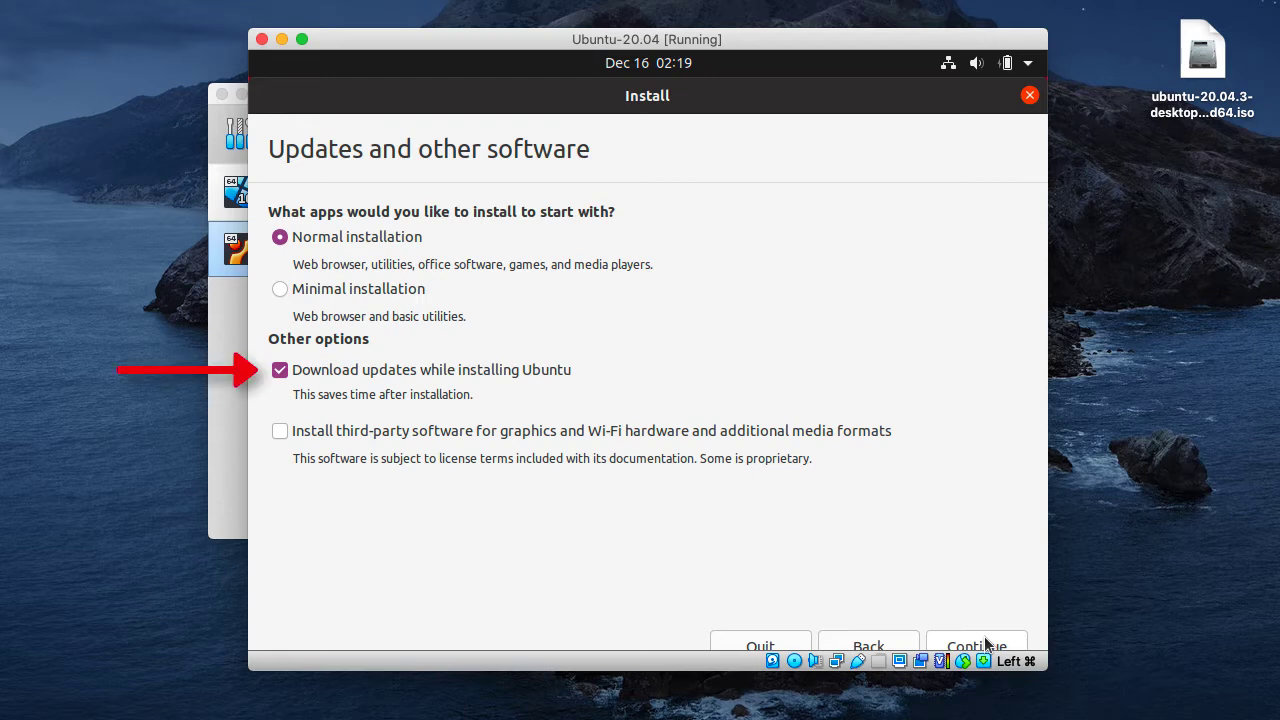
click(543, 374)
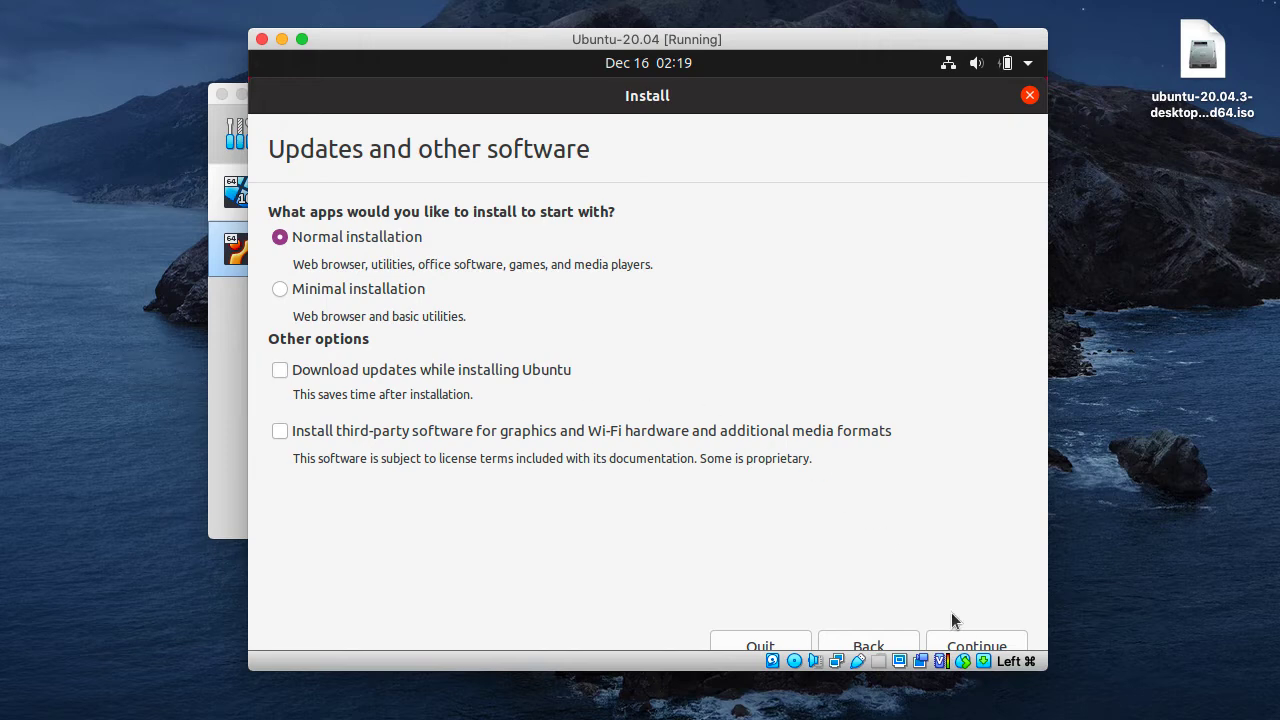
click(975, 641)
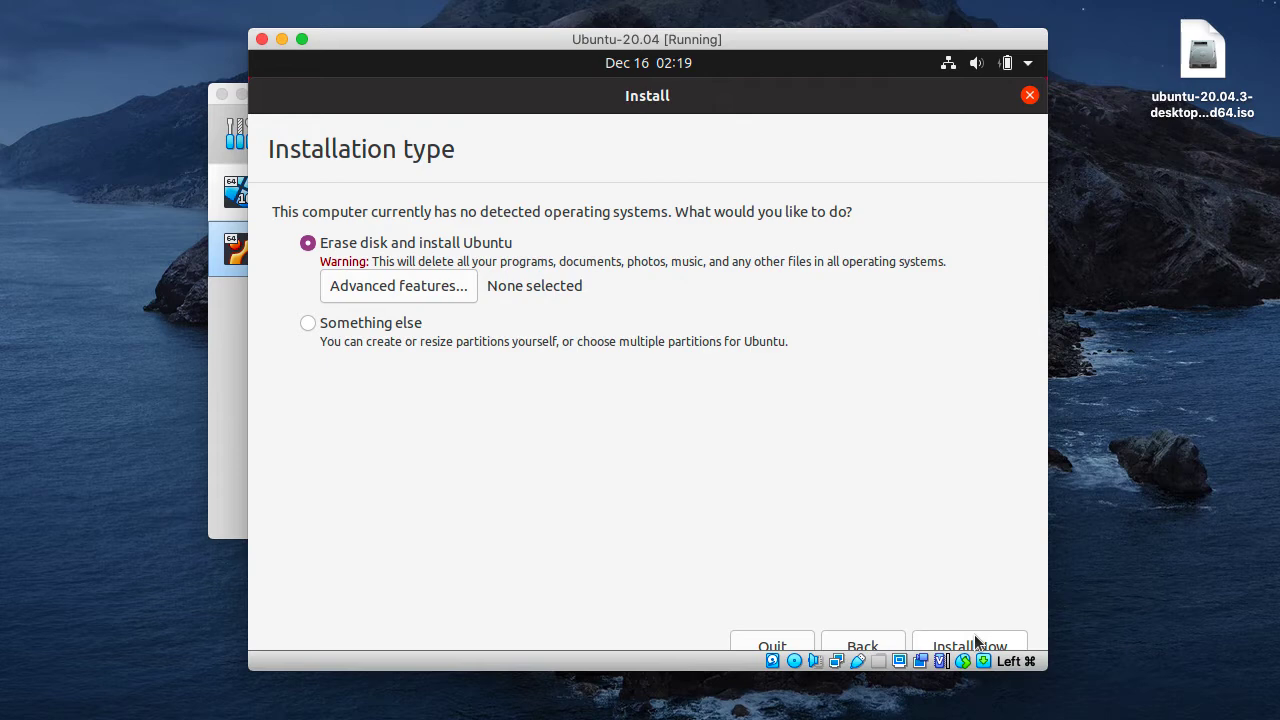
- Choose to erase the disk and install Ubuntu, write the changes to disk, and accept New York as the time zone
click(975, 641)
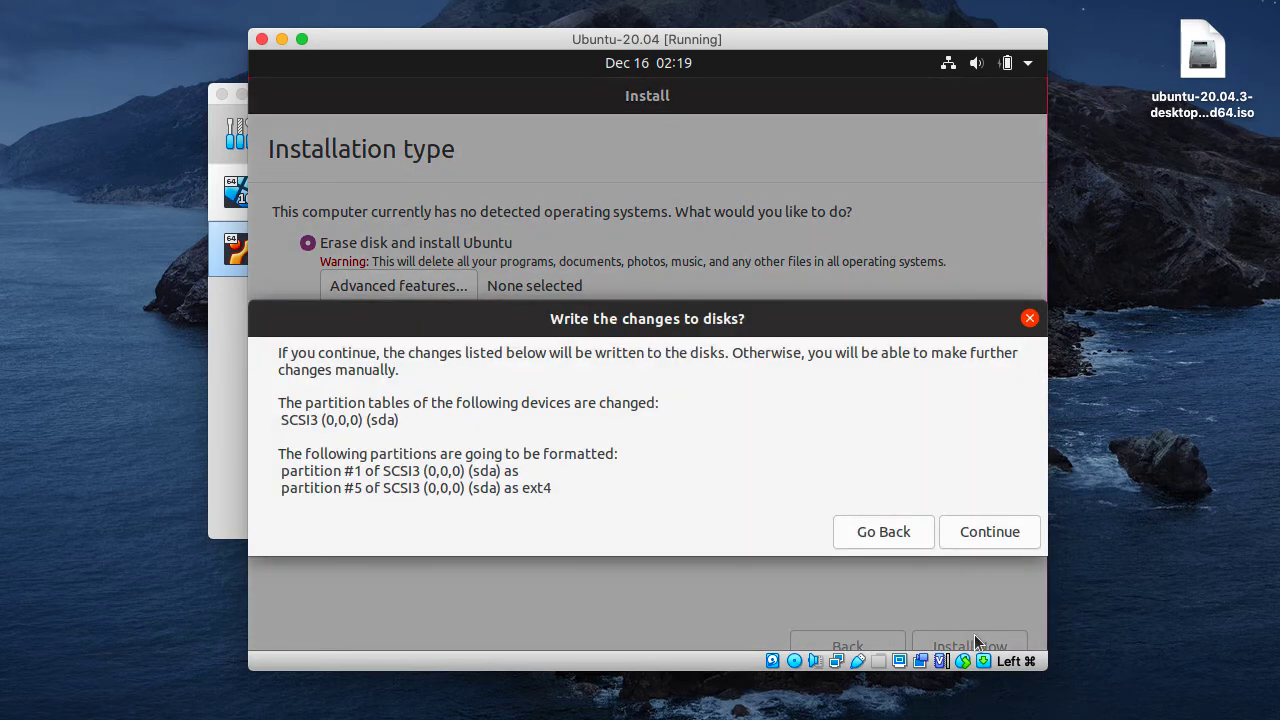
click(986, 530)
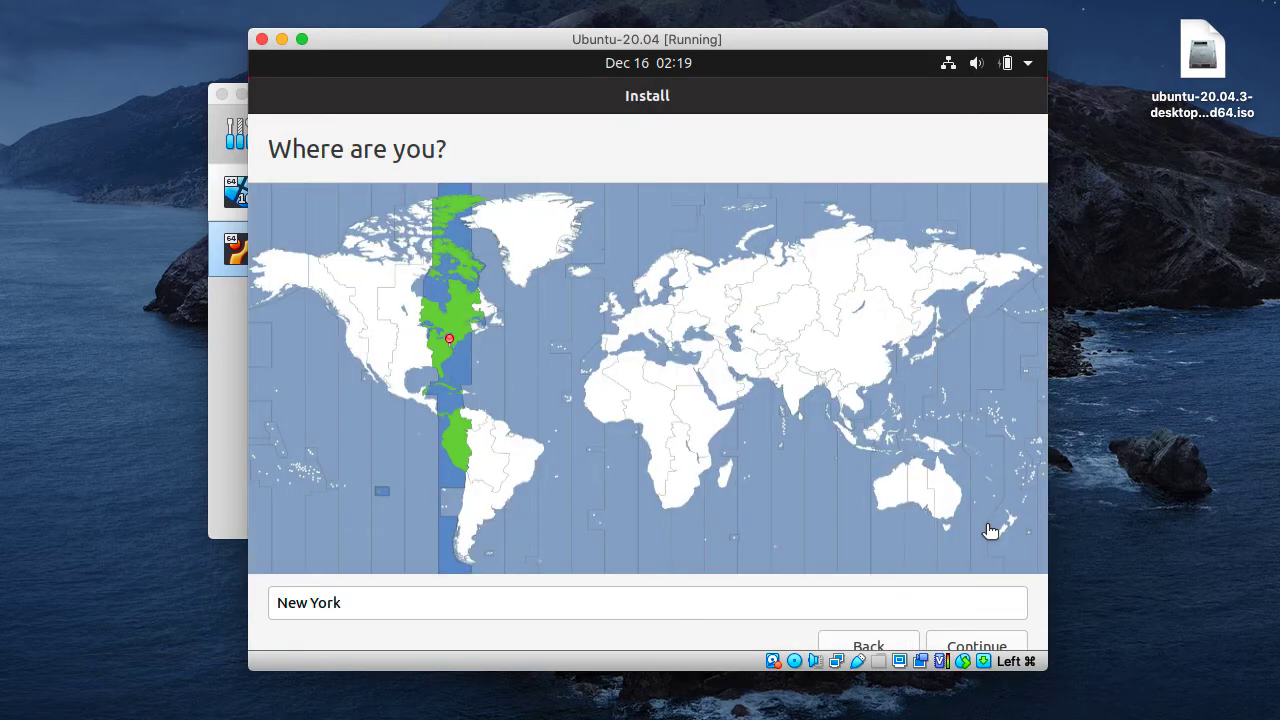
click(986, 645)
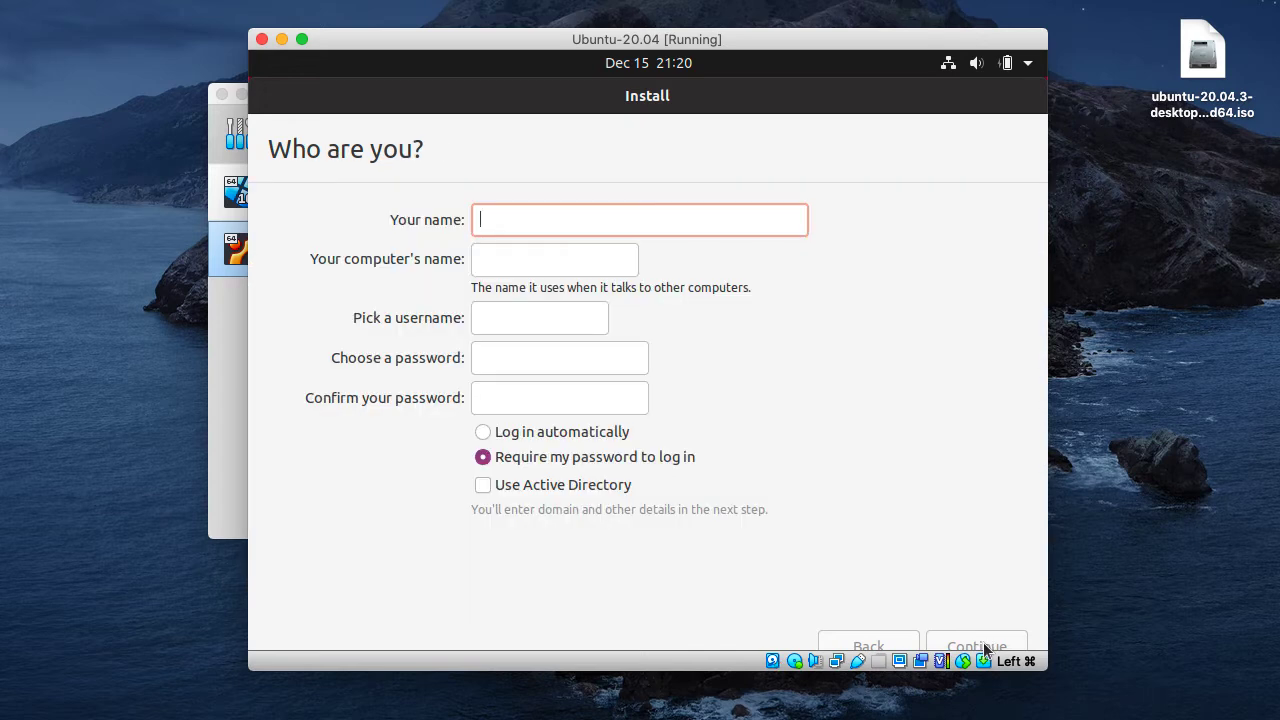
- Enter the user's name, keep the proposed computer name and username, set and confirm the account password, and continue the installation
text(john)
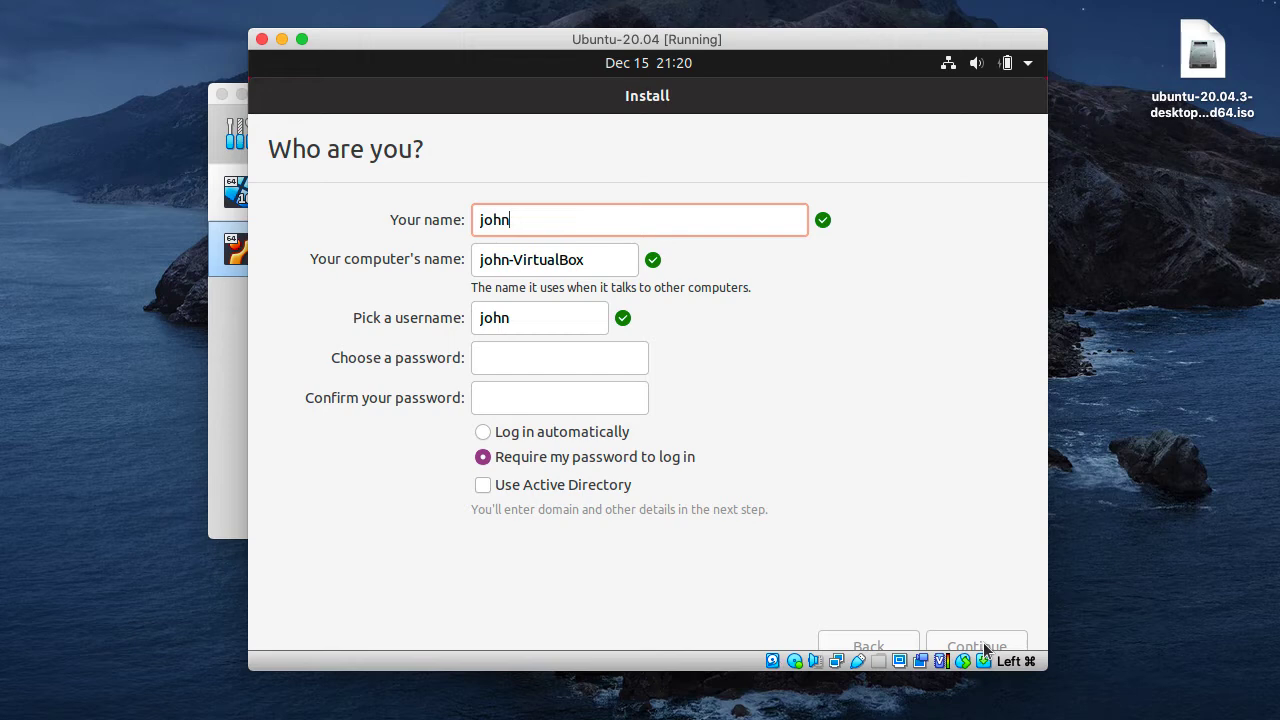
key(Tab)
key(Tab)
key(Tab)
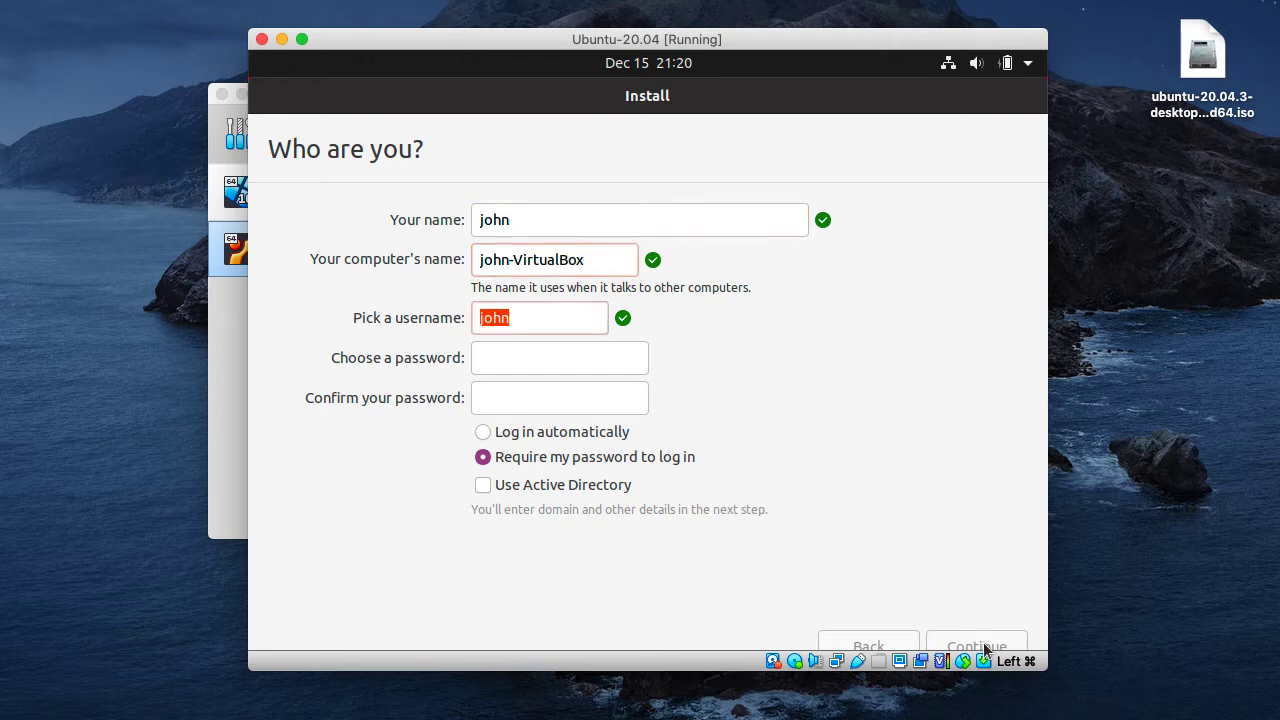
text(●●●●●●●●●●●●●)
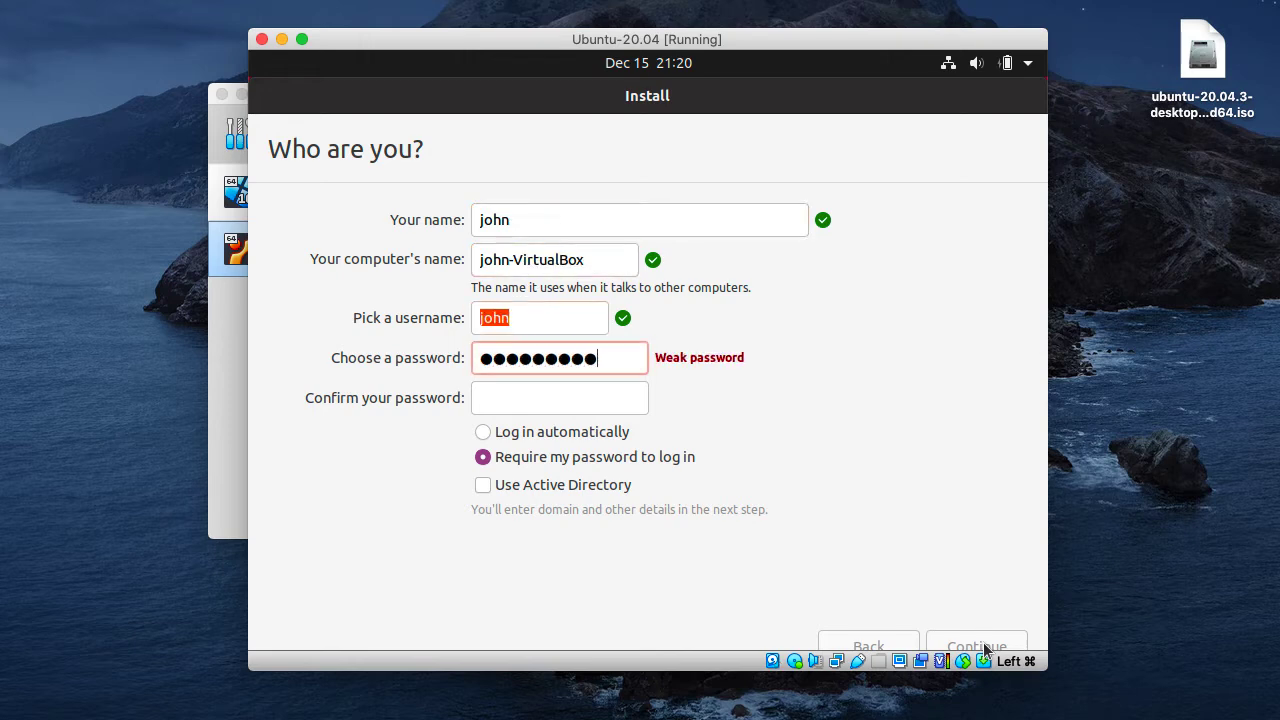
text(●)
key(Tab)
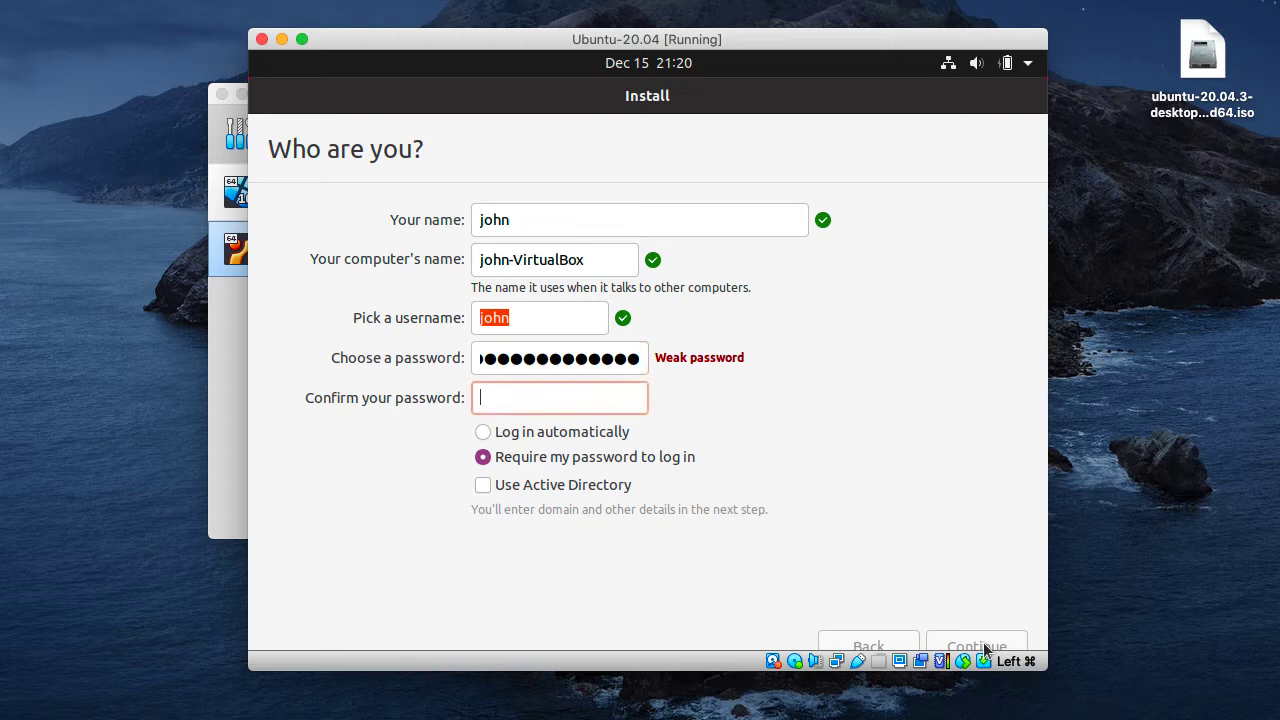
text(●●●●●●●●●●●●●●)
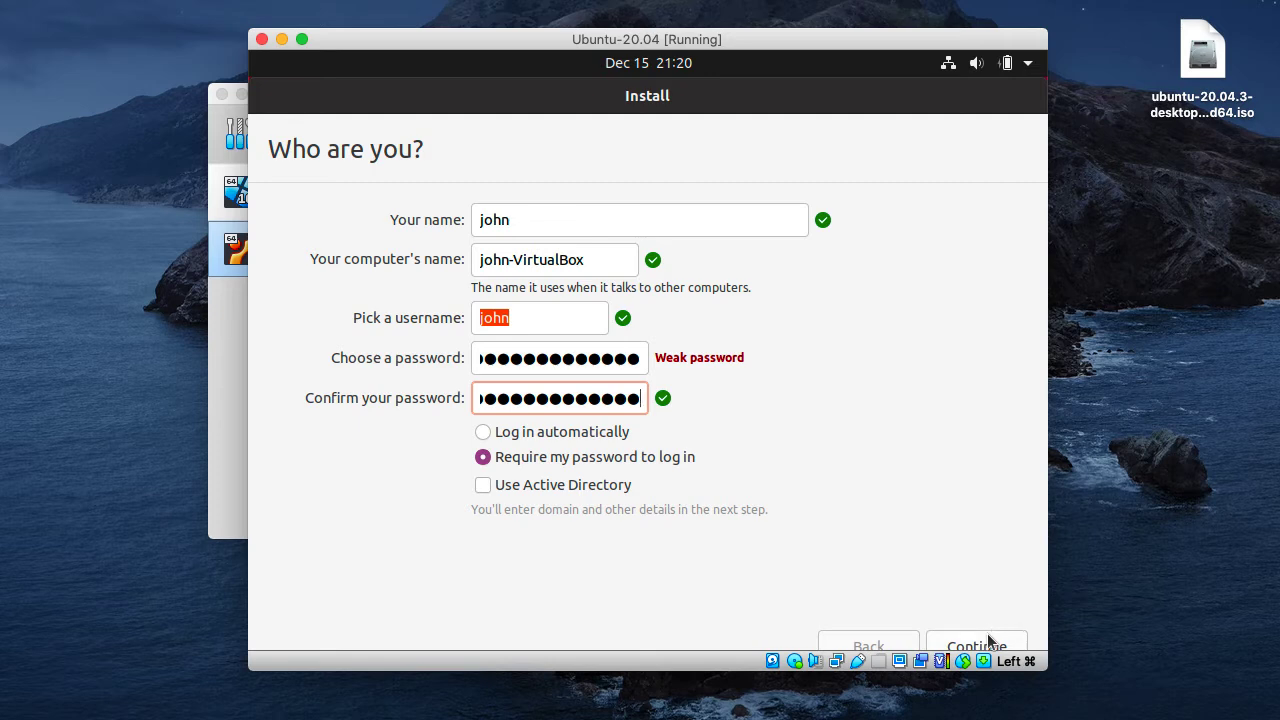
click(989, 641)
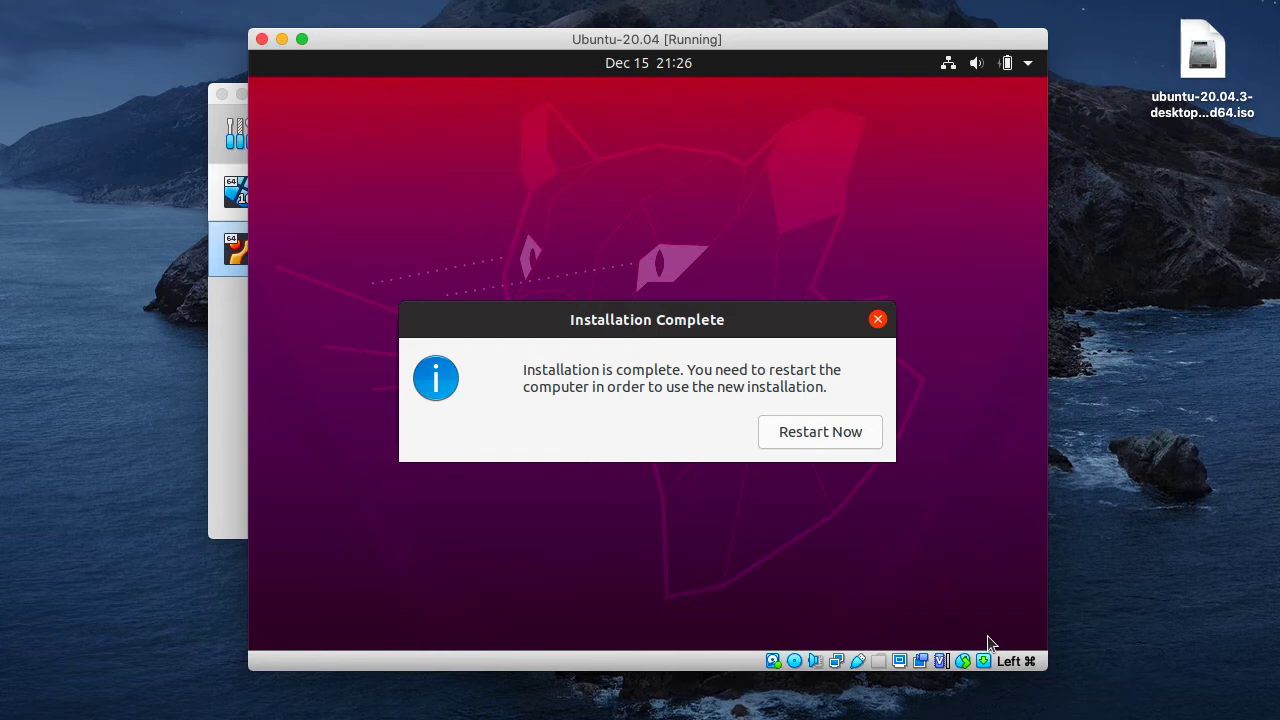
- Restart the machine after the installation, checking that its optical drive holds no installation medium before continuing the reboot
click(829, 434)
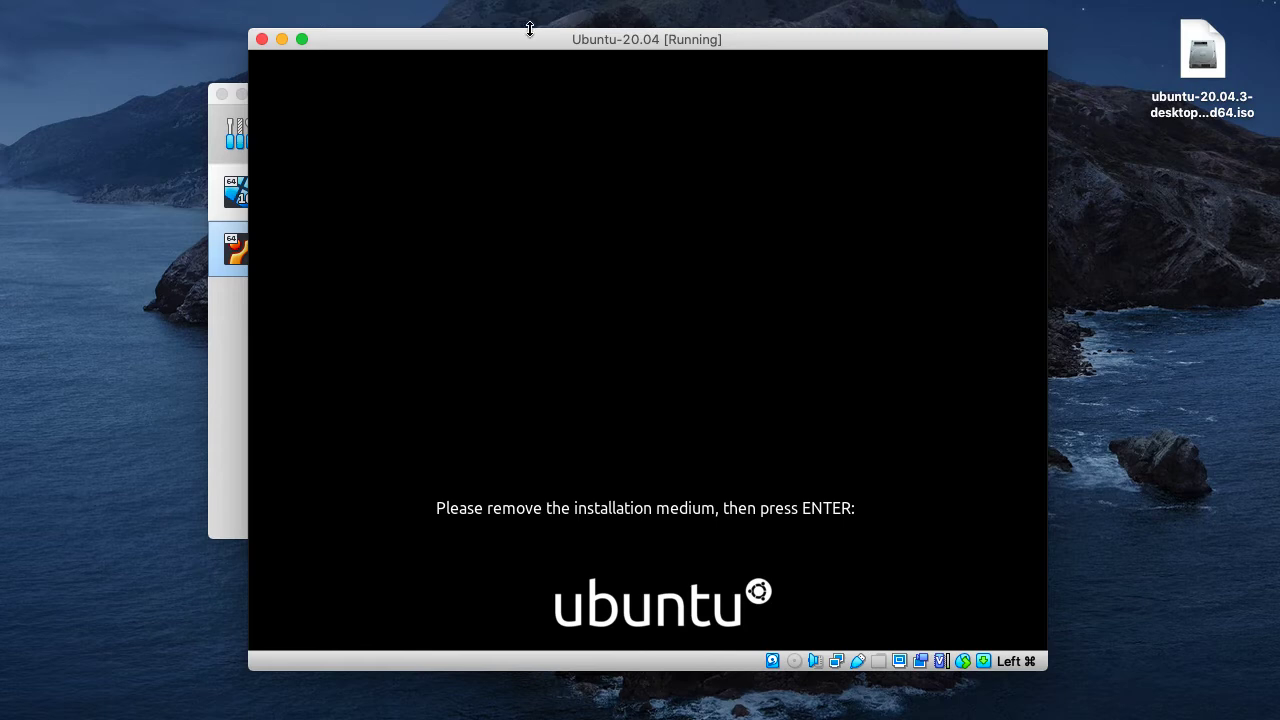
click(796, 664)
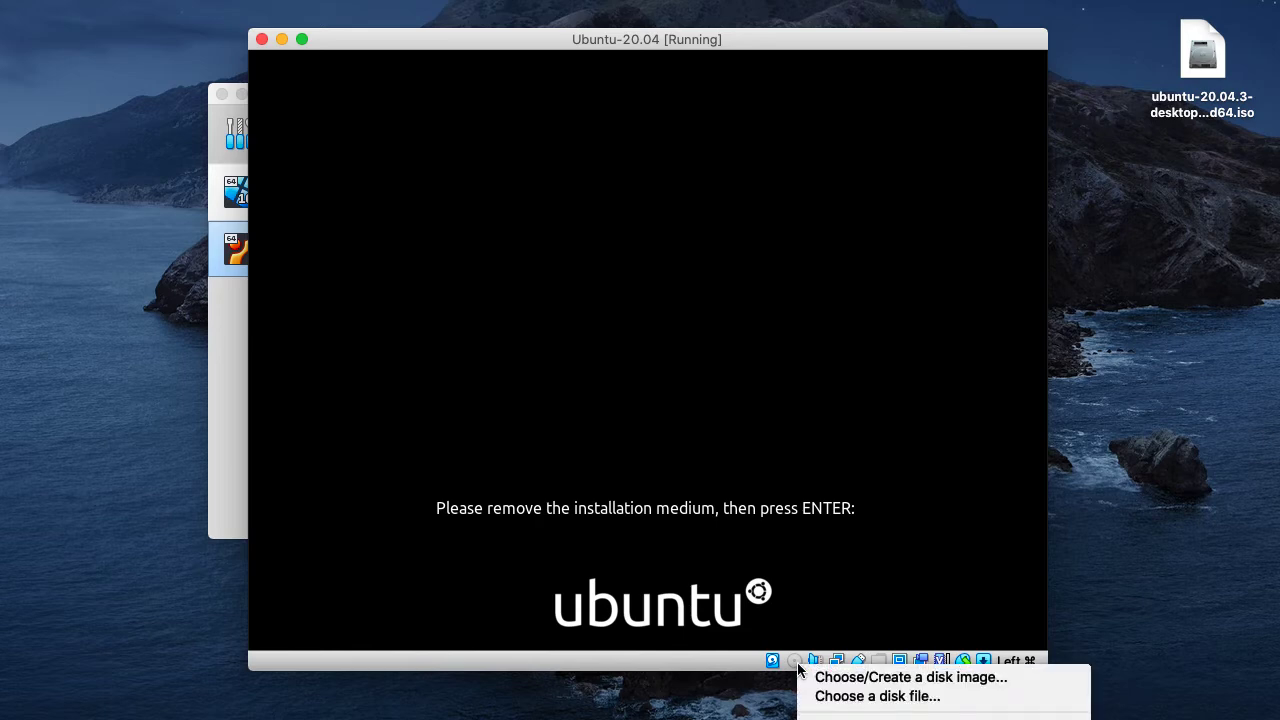
click(798, 664)
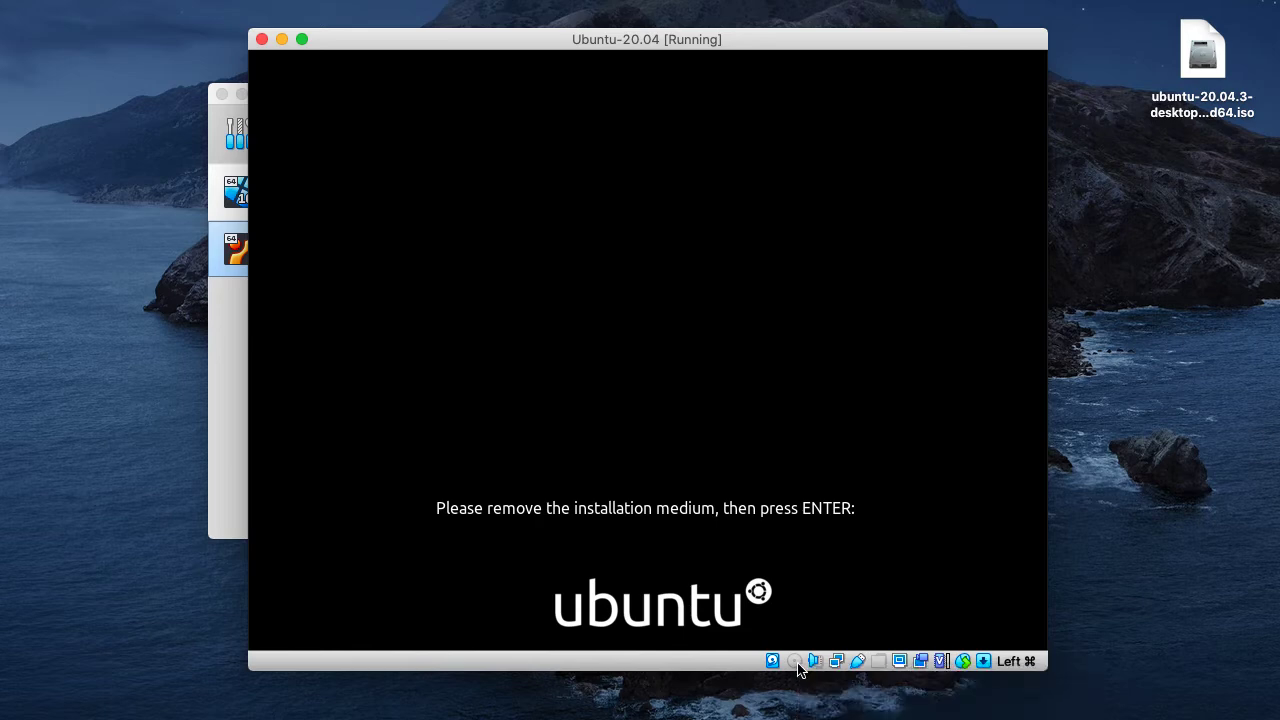
click(221, 324)
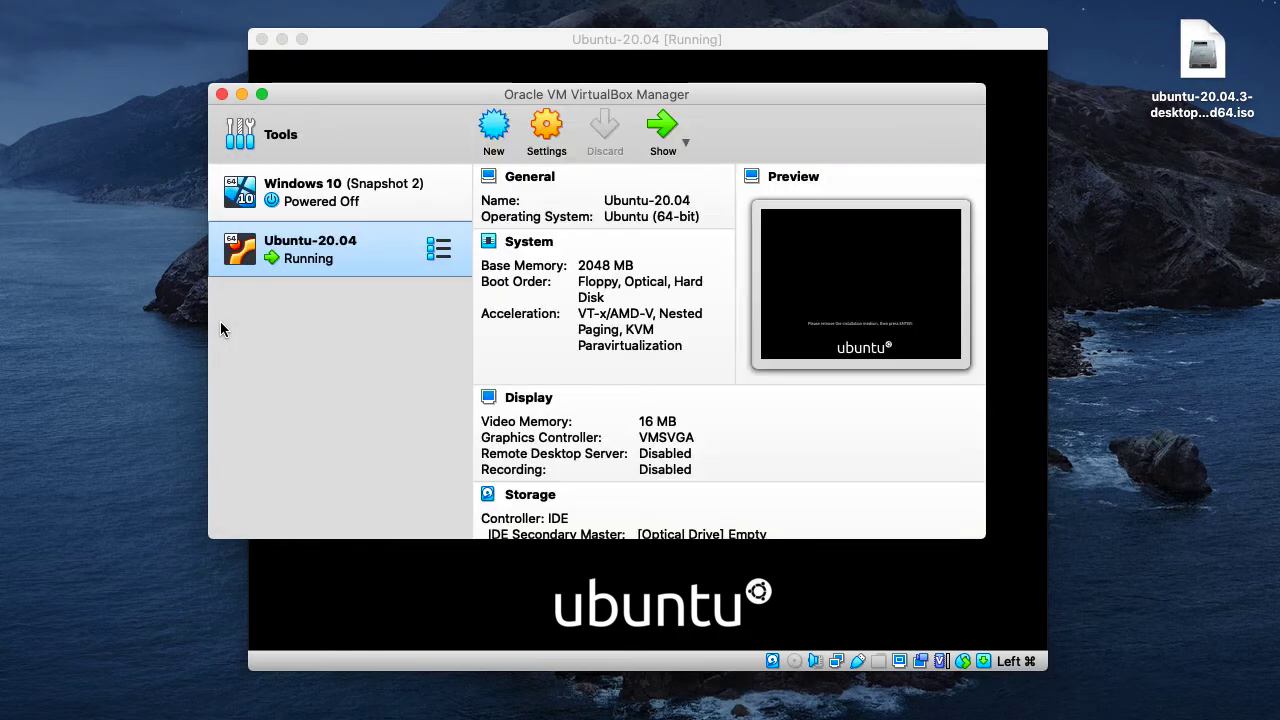
scroll(623, 449, down, 3)
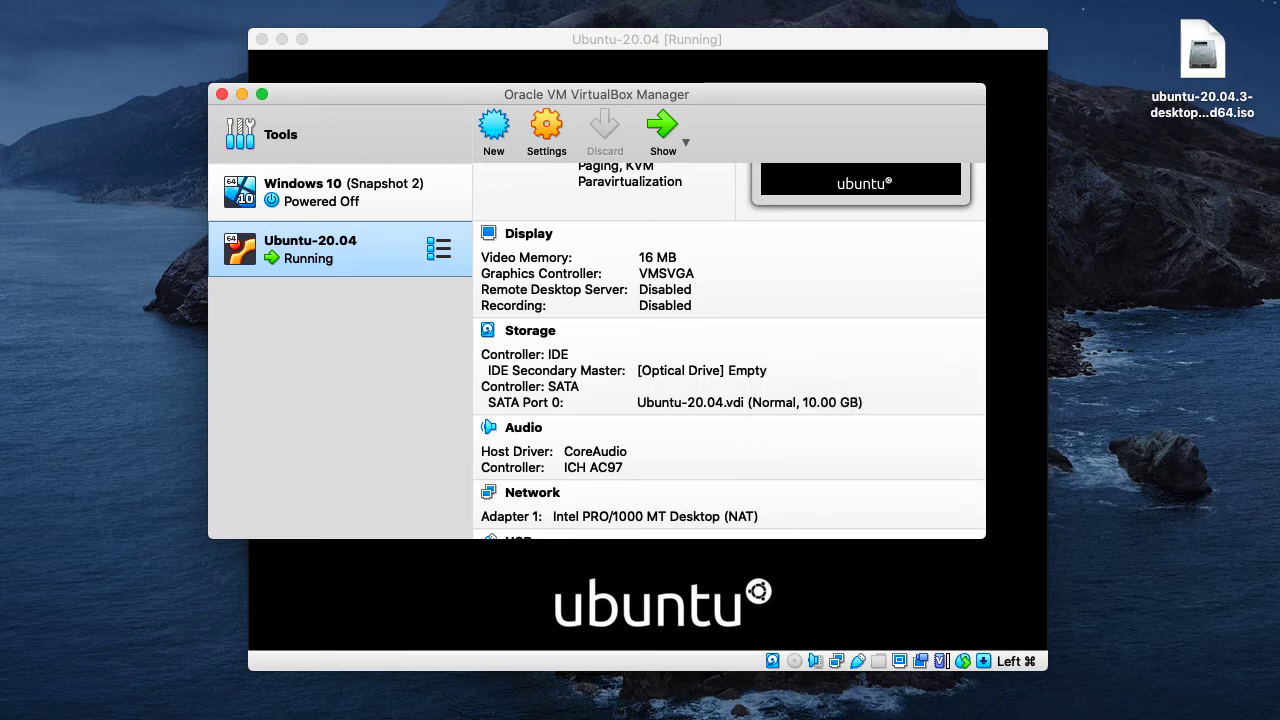
click(812, 545)
key(Return)
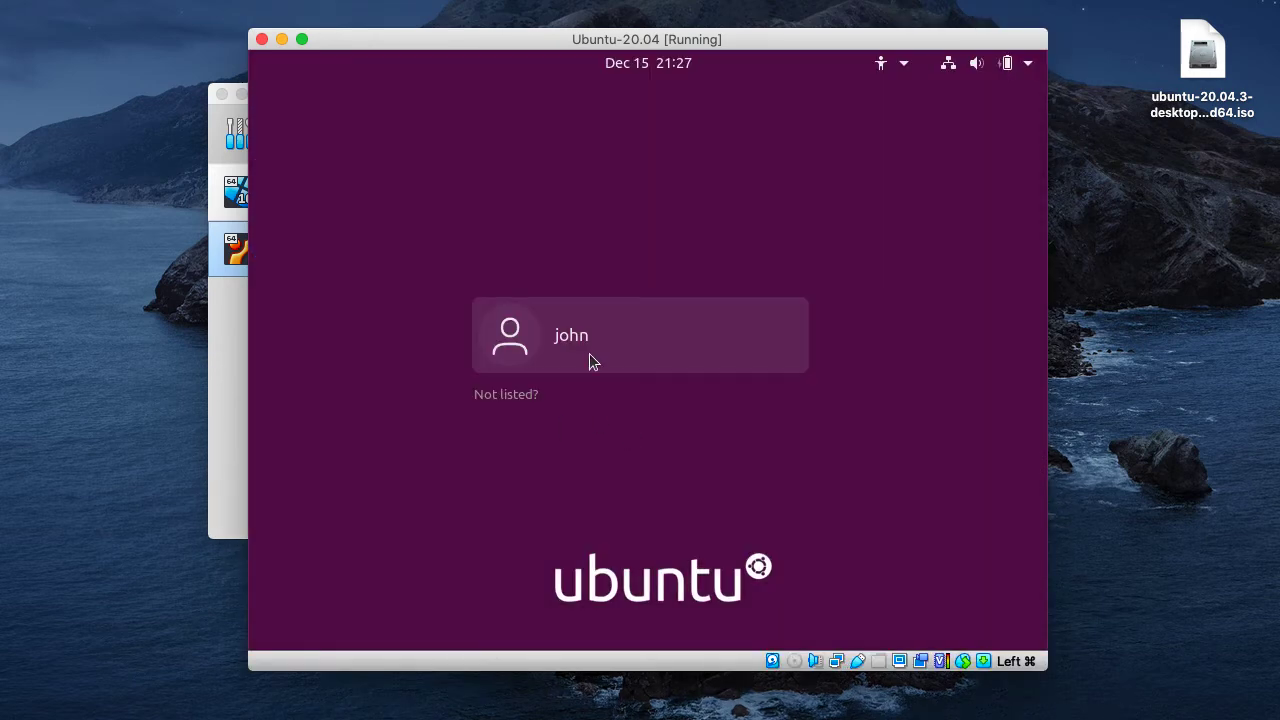
- Log in to the new Ubuntu system by choosing the listed user and entering the account password
click(590, 354)
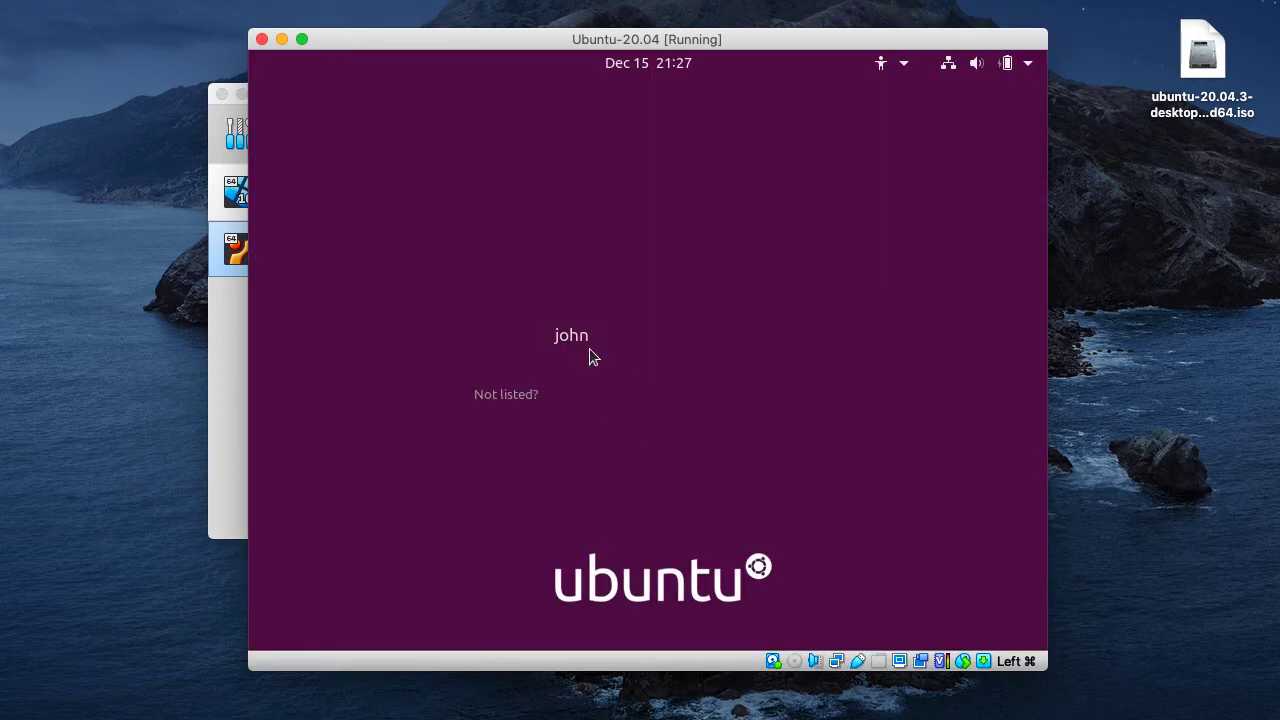
text(************)
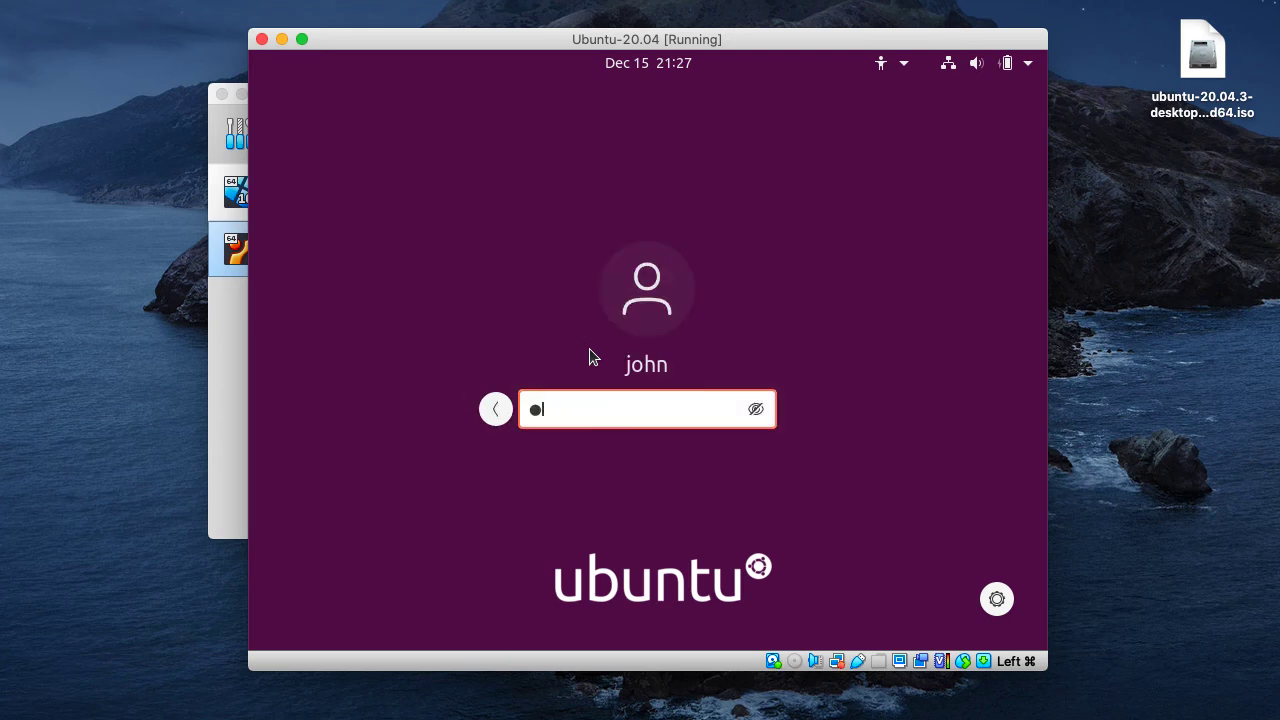
text(*****)
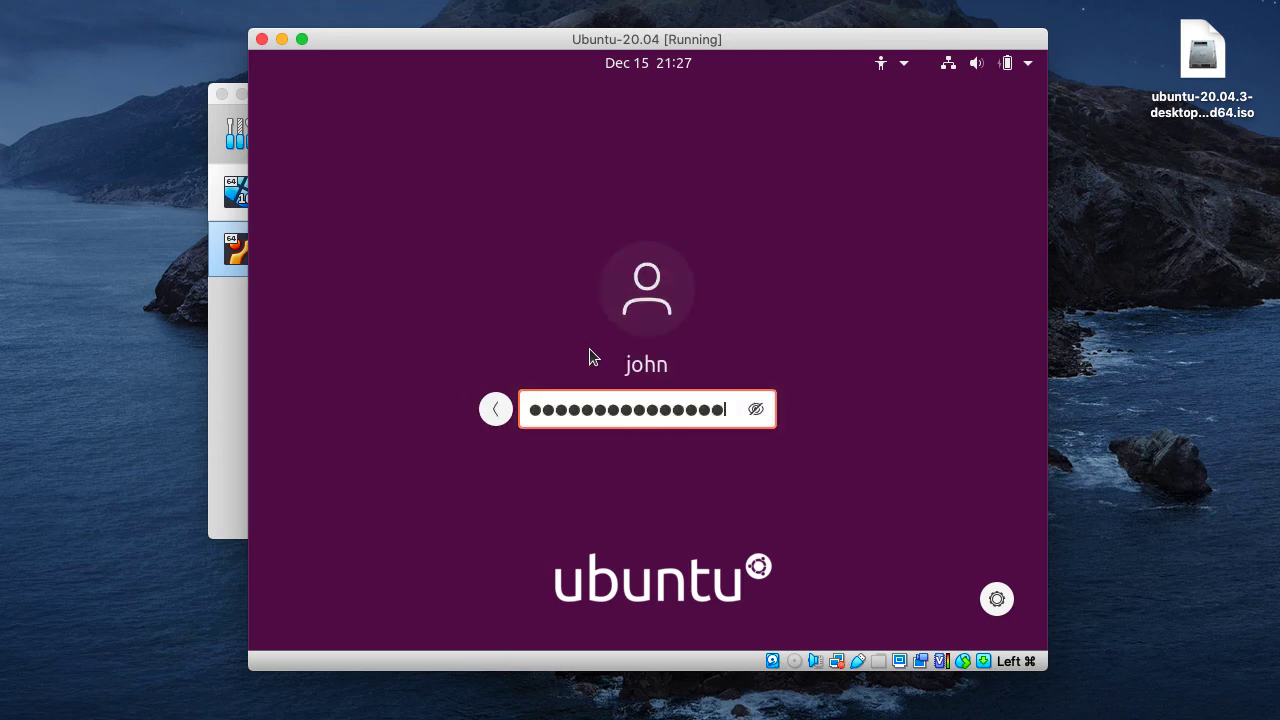
key(Return)
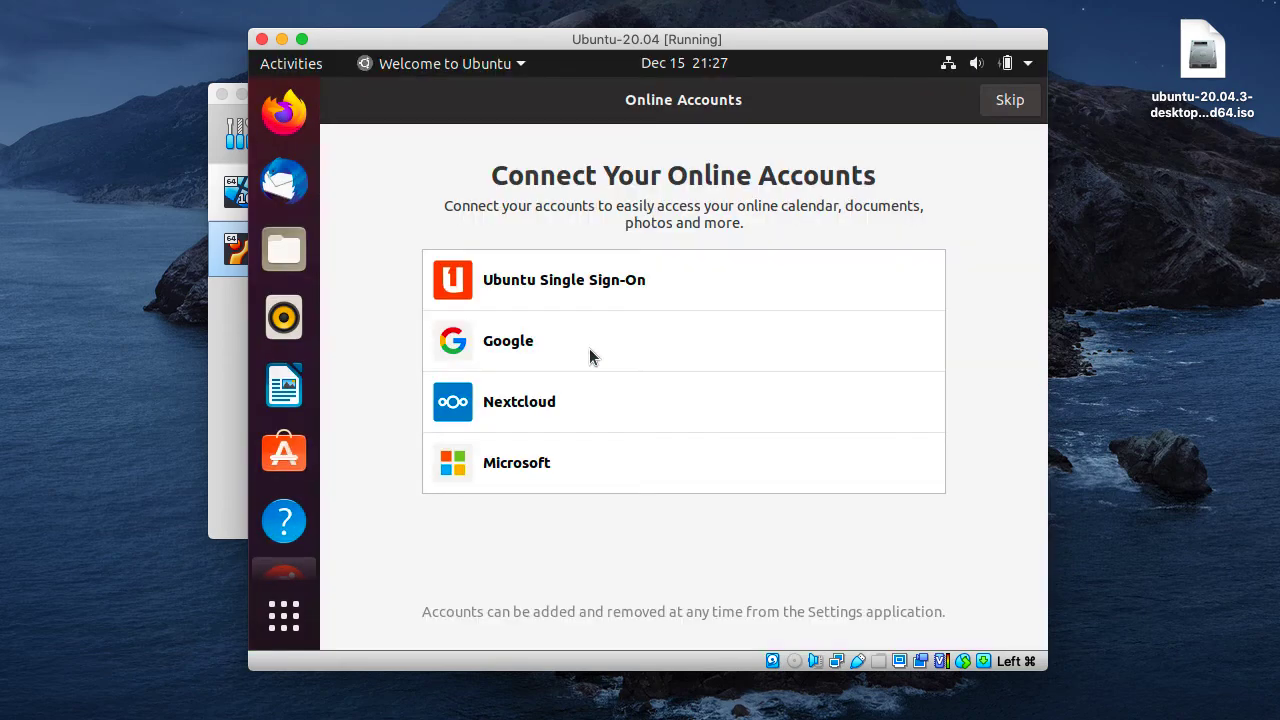
- Complete the welcome setup without connecting online accounts or sending system info, and postpone the offered software updates
click(1006, 106)
click(1006, 106)
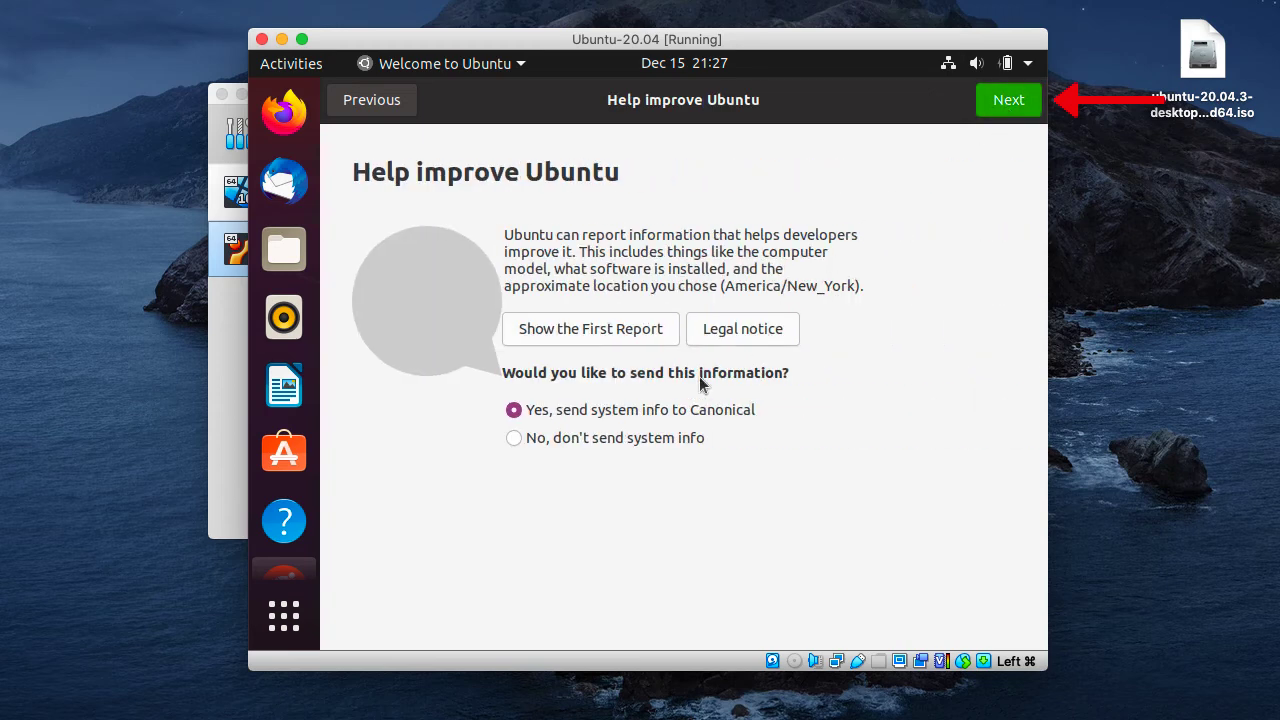
click(541, 449)
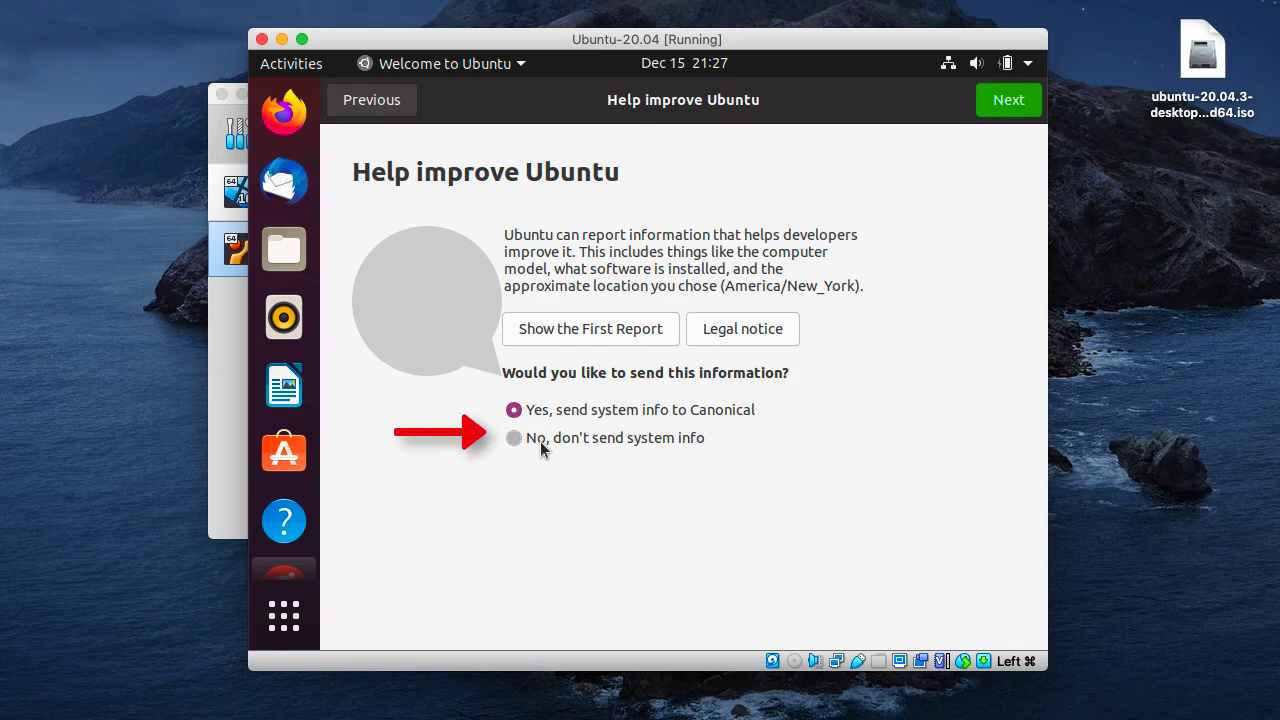
click(1009, 112)
click(1009, 100)
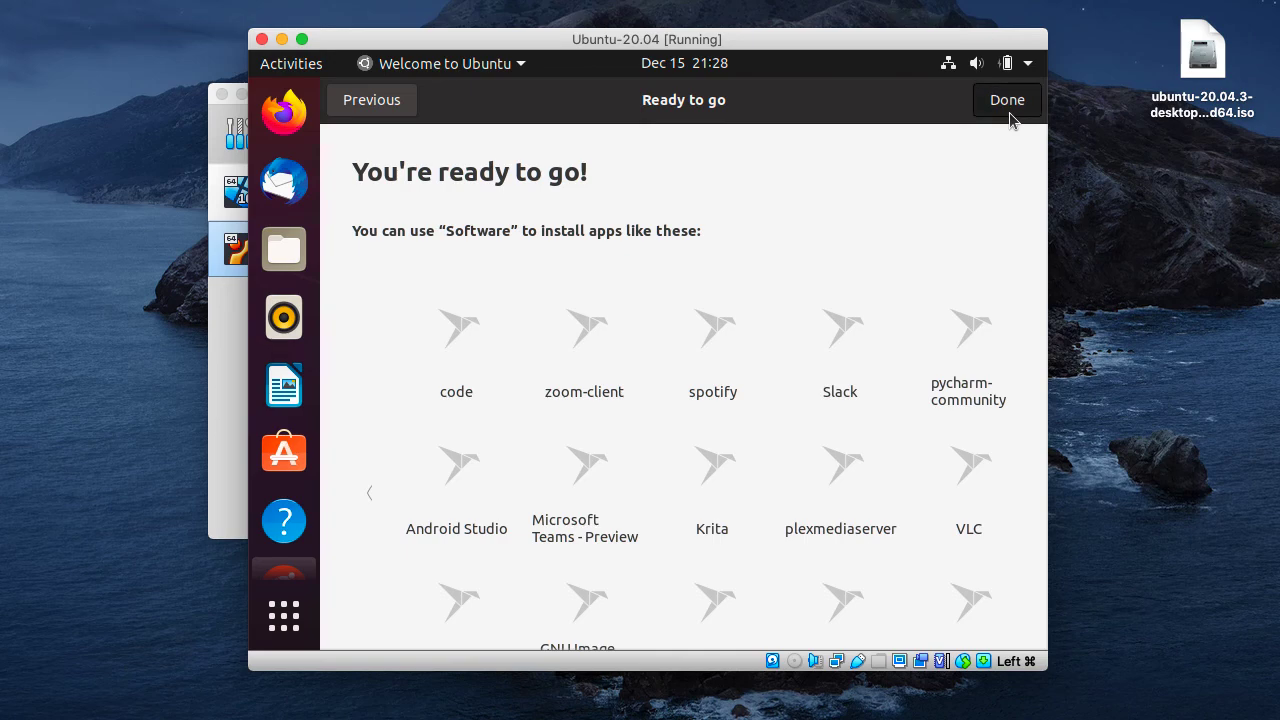
click(1009, 110)
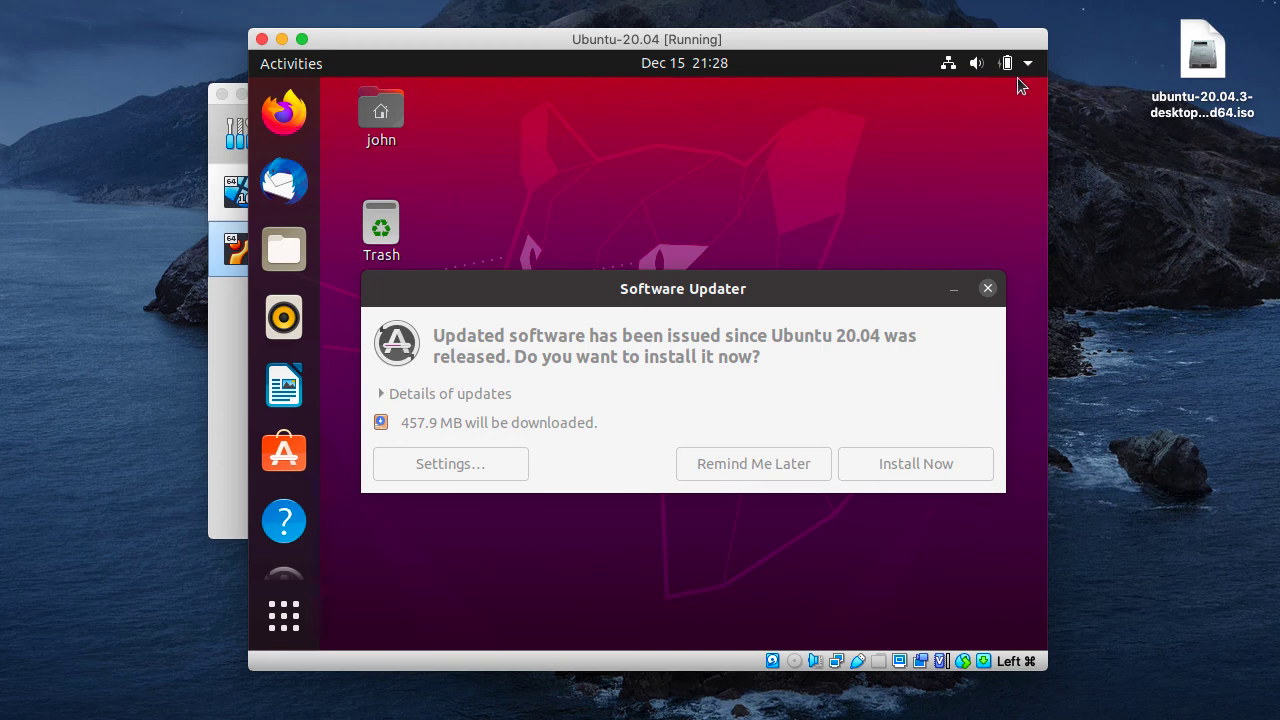
click(778, 345)
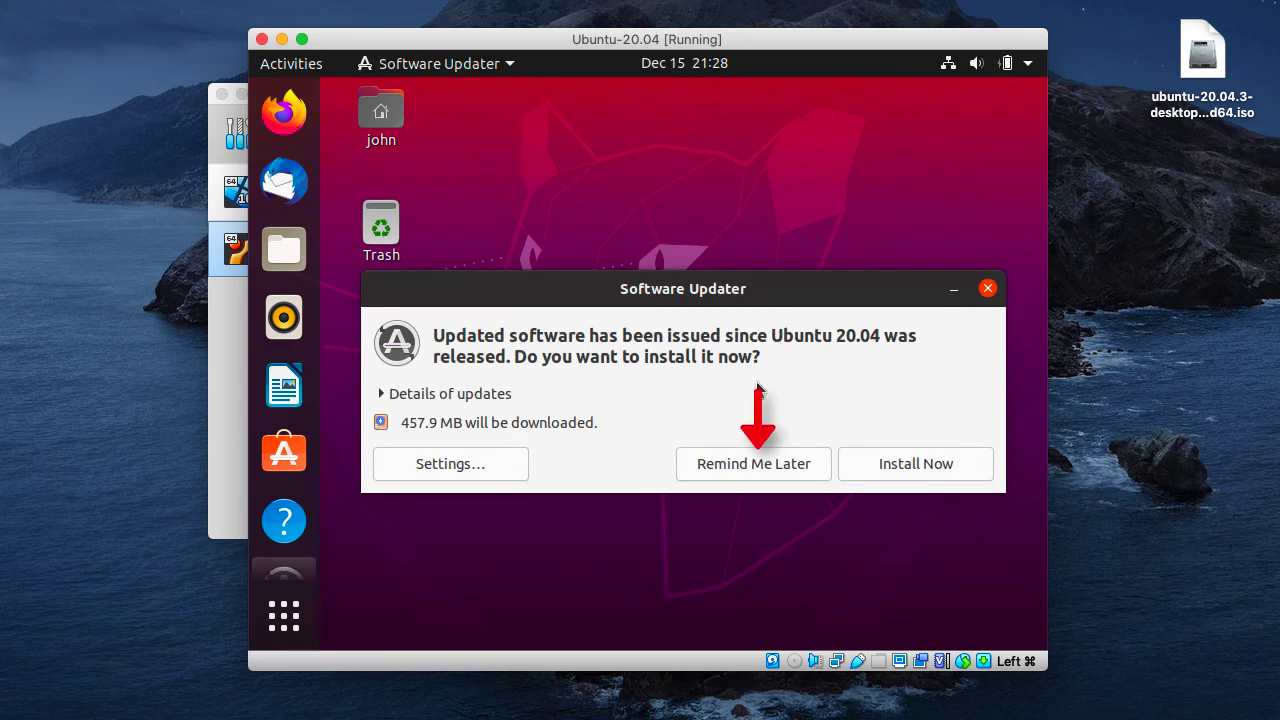
click(746, 466)
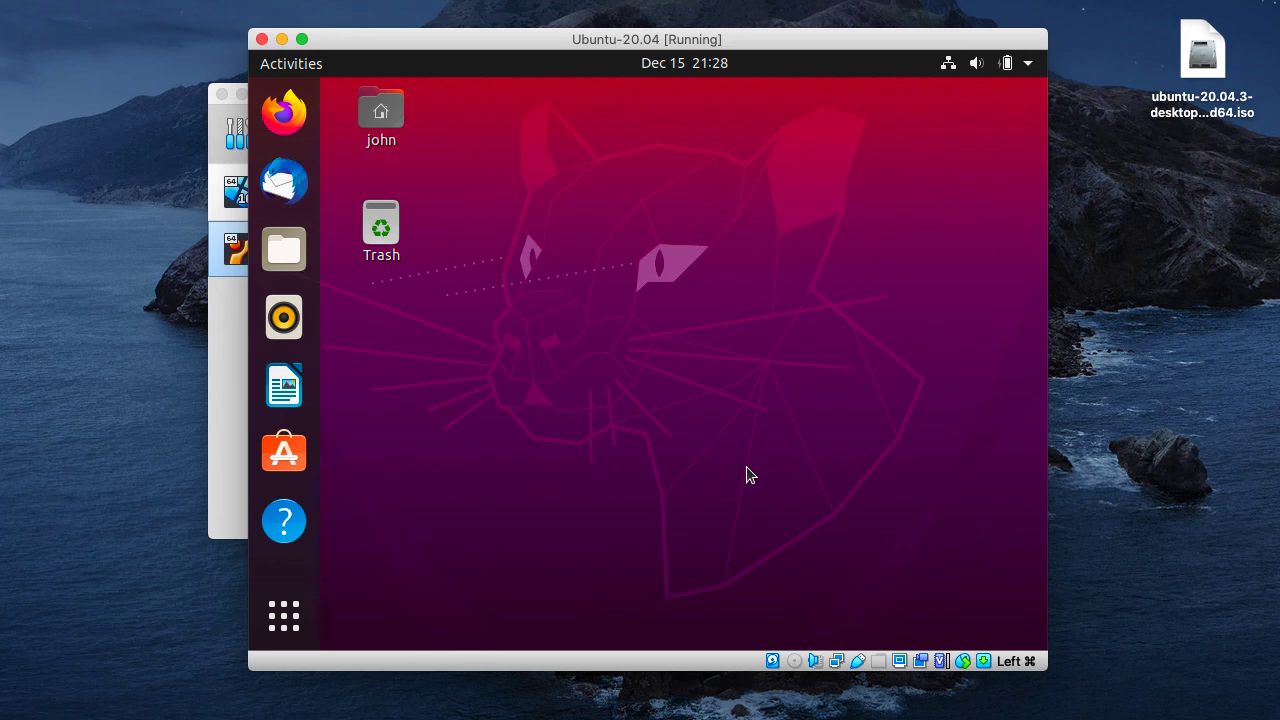
- Set the Ubuntu display resolution to 1360 × 768 (16:9) in the display settings and apply it
right_click(554, 270)
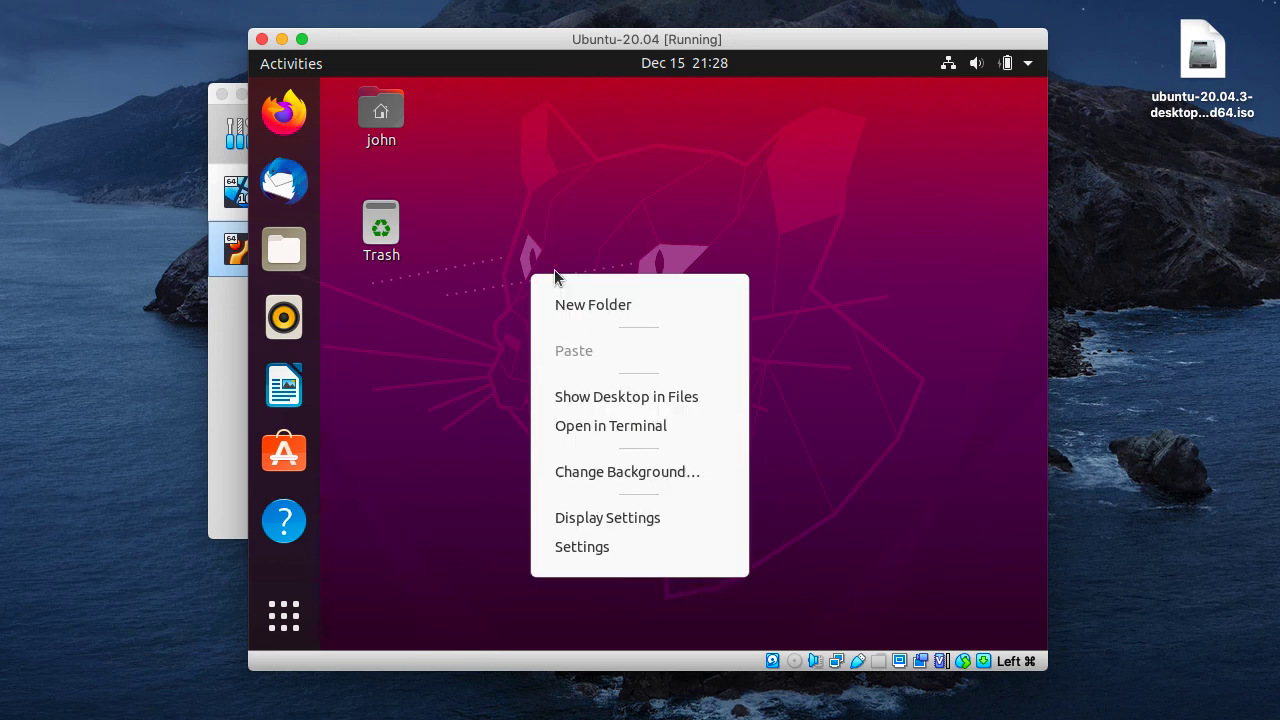
click(651, 517)
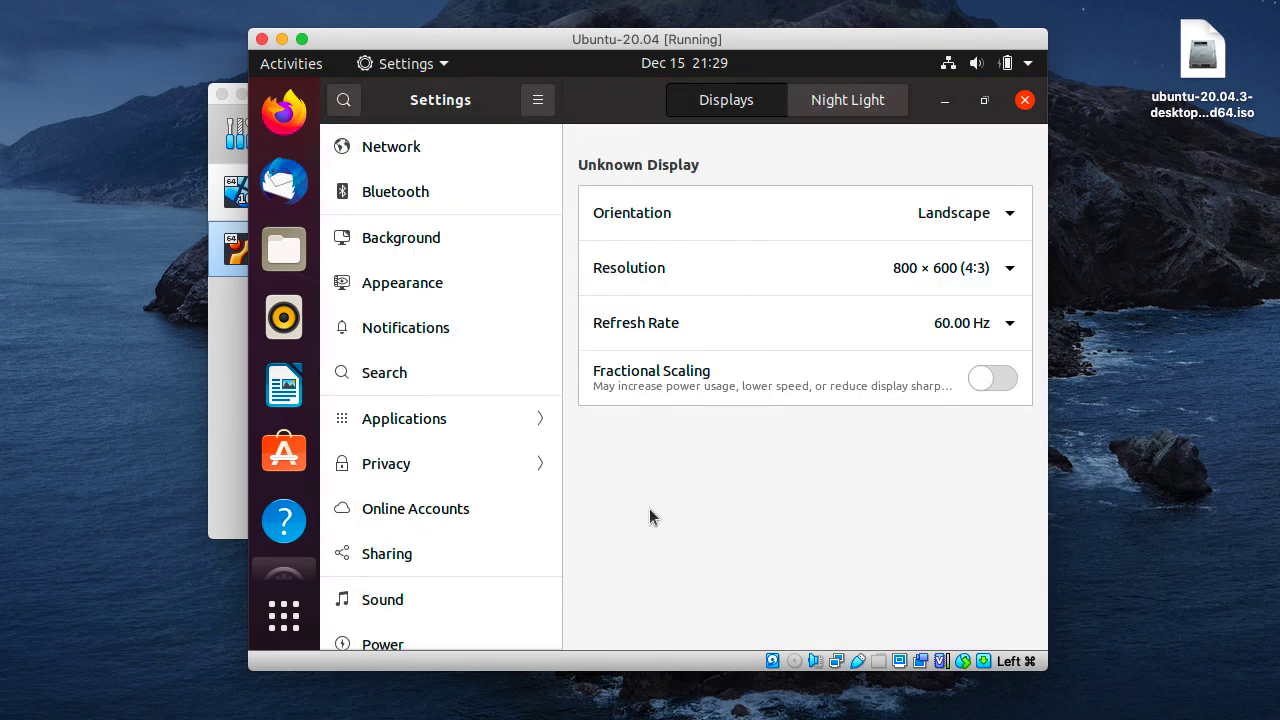
click(1004, 272)
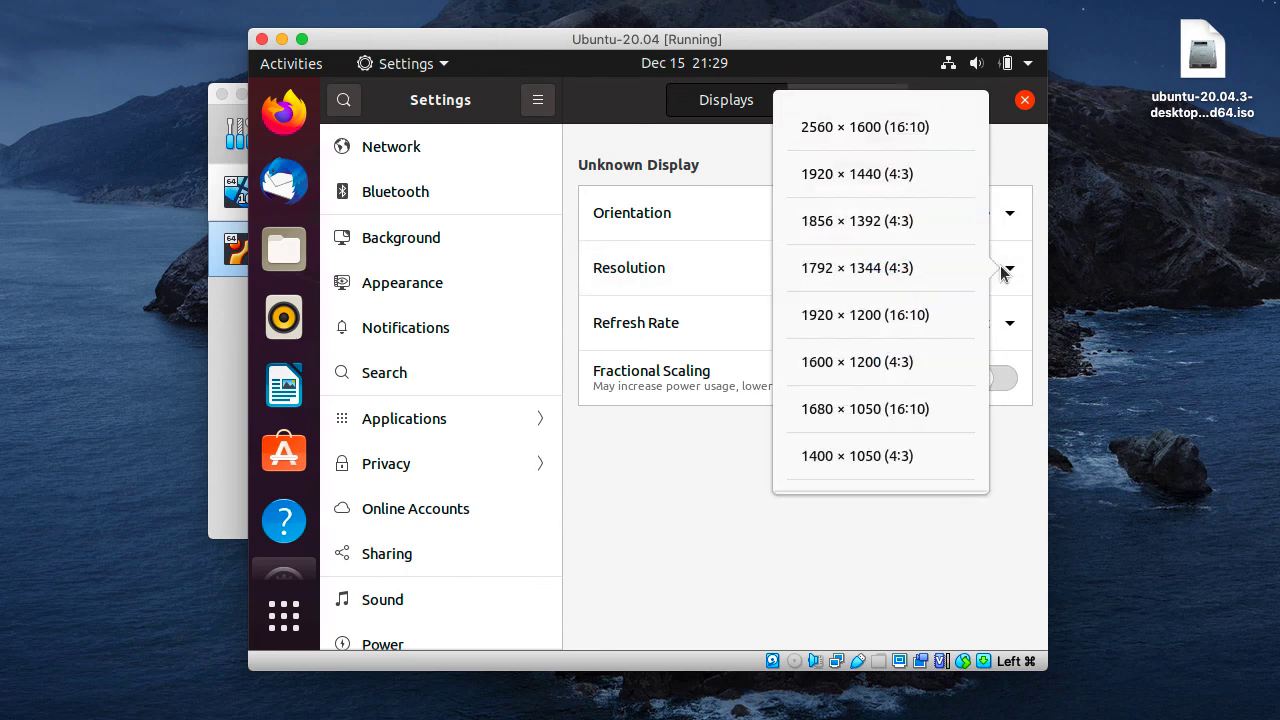
scroll(896, 303, down, 3)
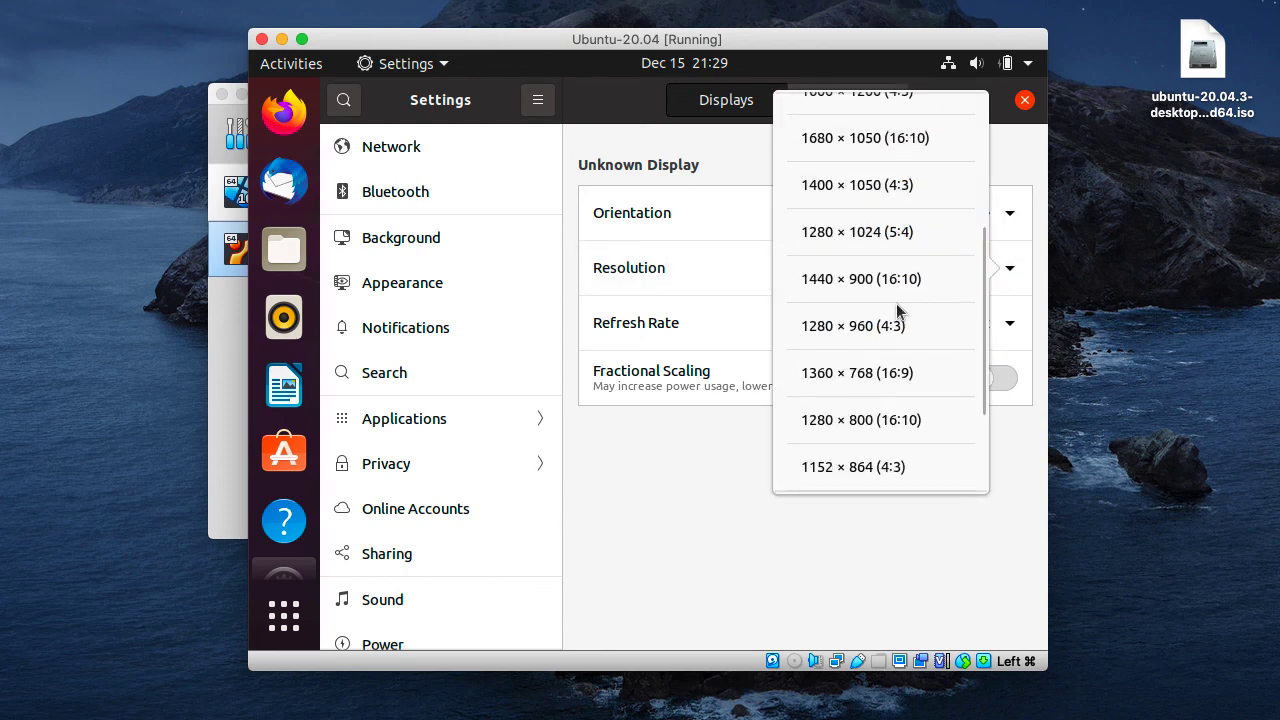
click(896, 375)
click(1008, 108)
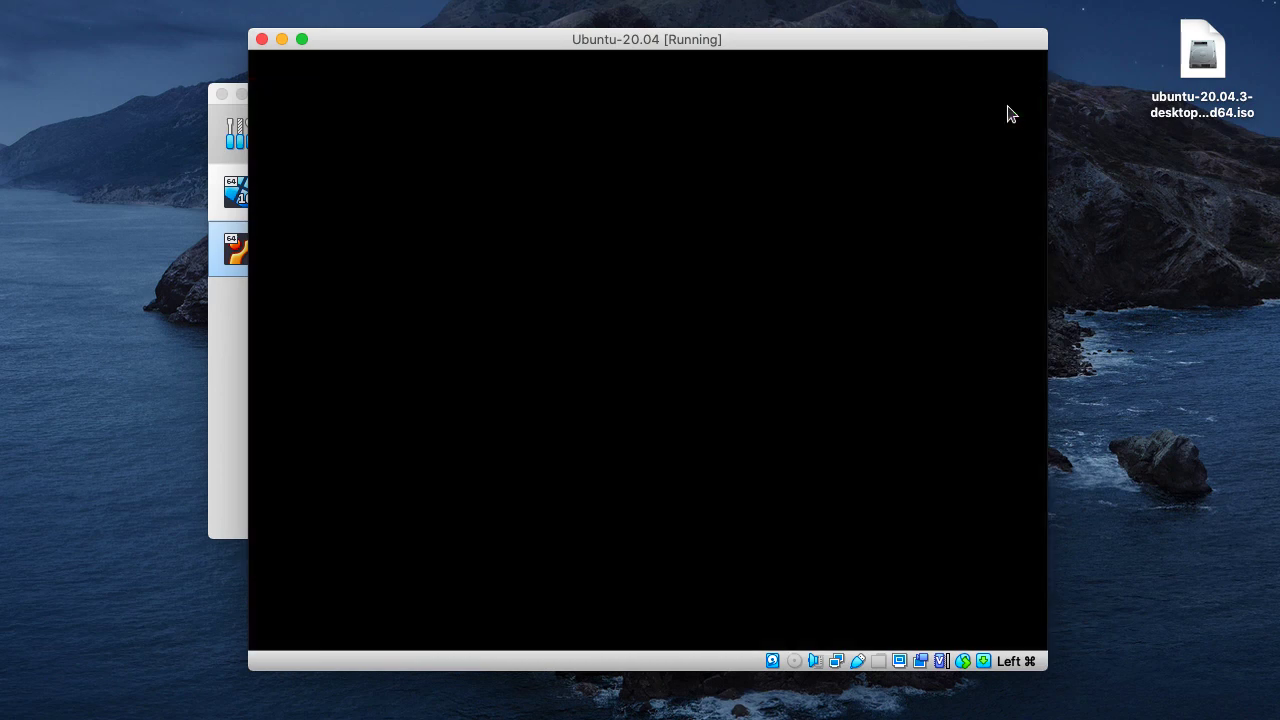